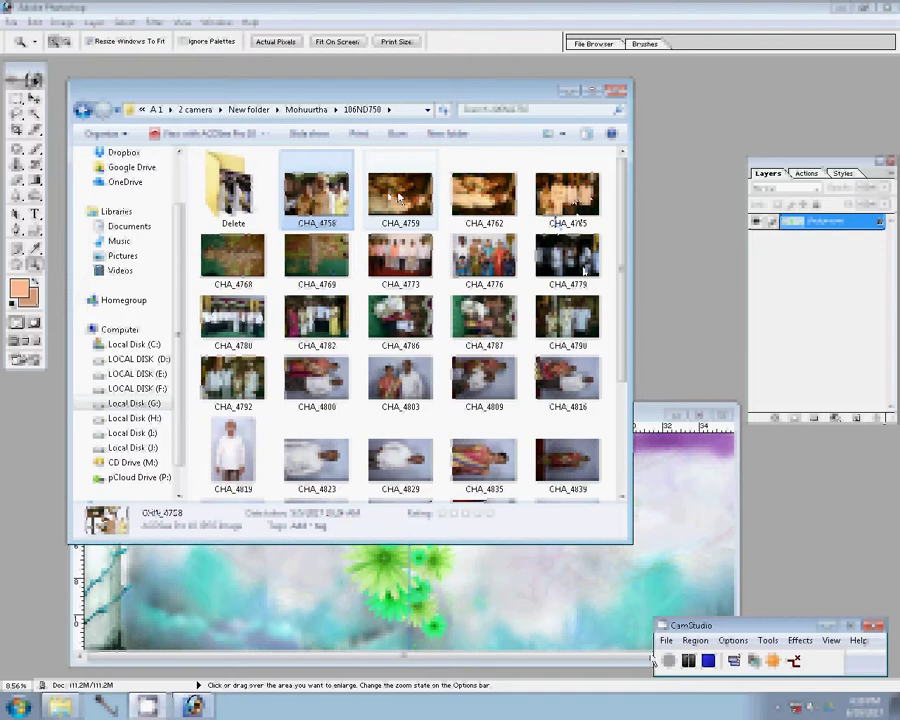
Select photos CHA_4758 through CHA_4765 in Explorer and open them in Photoshop
key("shift+Right")
key("shift+Right")
key("shift+Right")
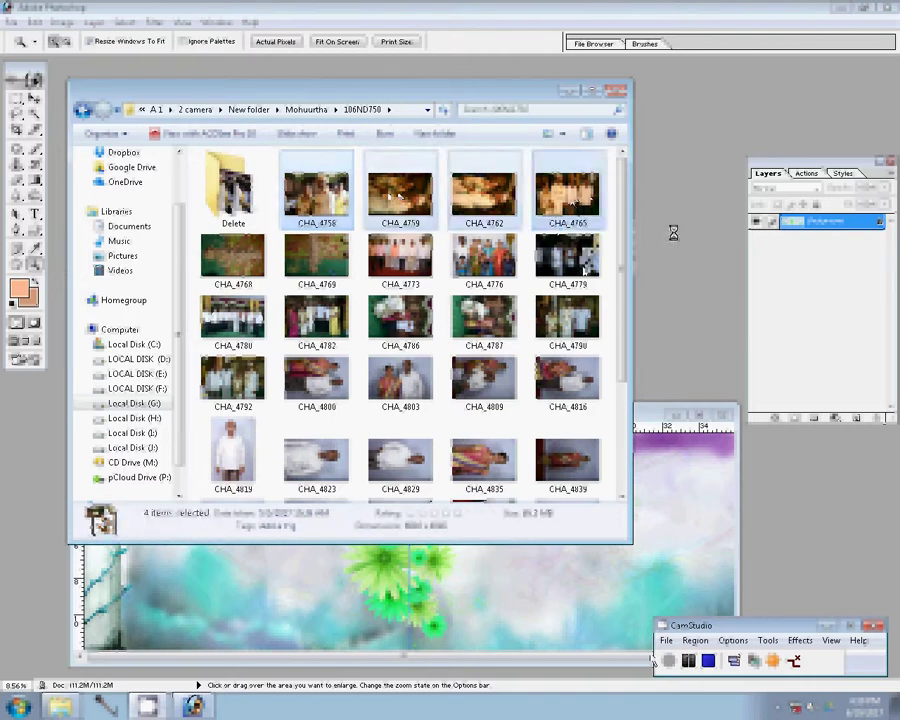
key("Return")
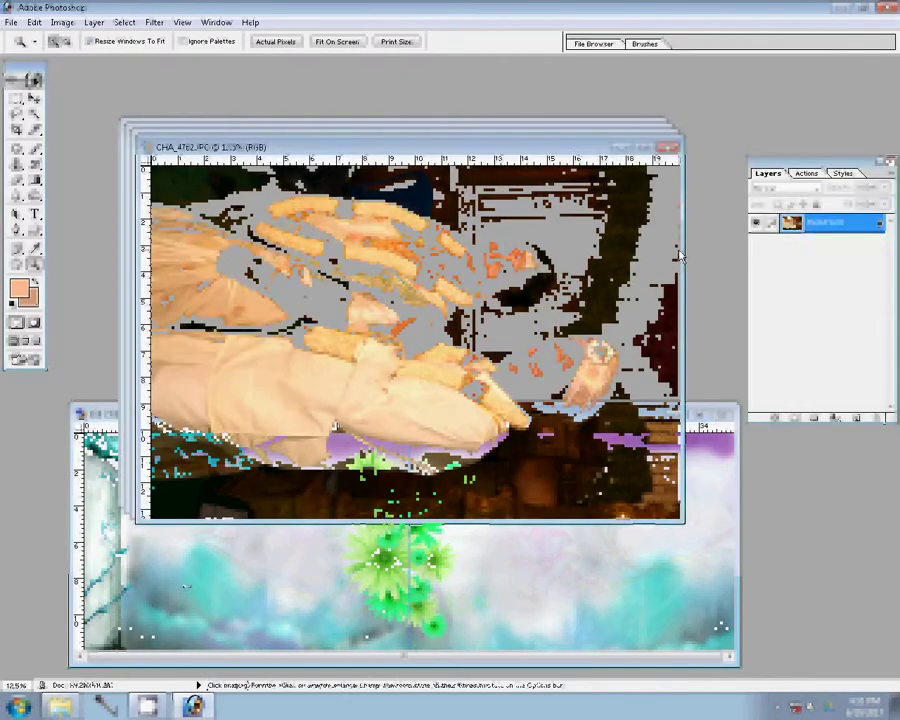
Rotate CHA_4762 upright with Rotate Canvas and show the Actions palette
left_click(62, 22)
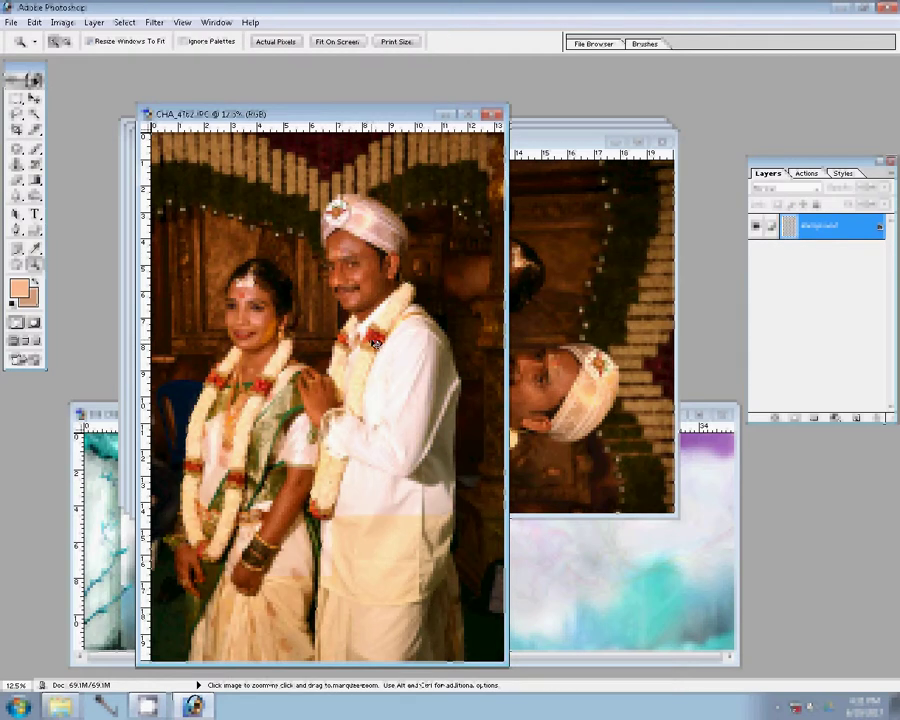
left_click(812, 174)
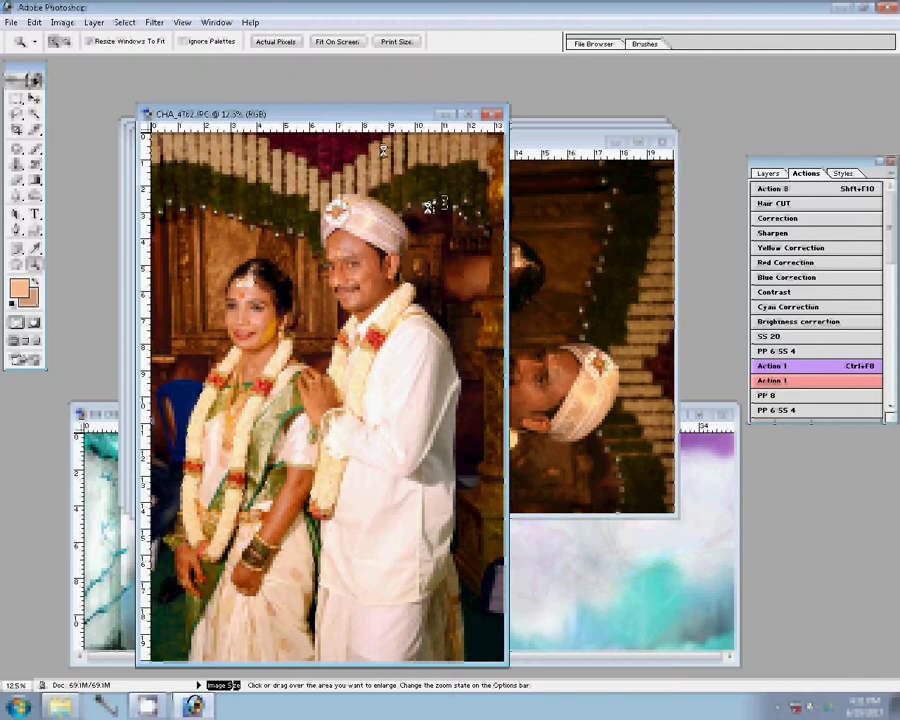
Play the Correction and Action 1 actions on the CHA_4762 couple photo
left_click(778, 218)
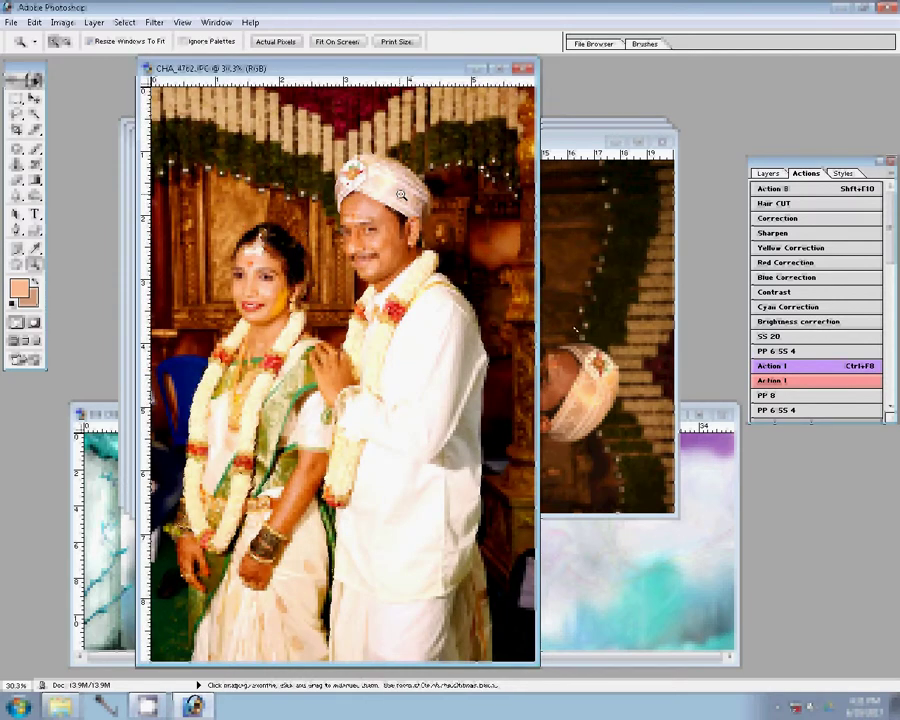
left_click(824, 381)
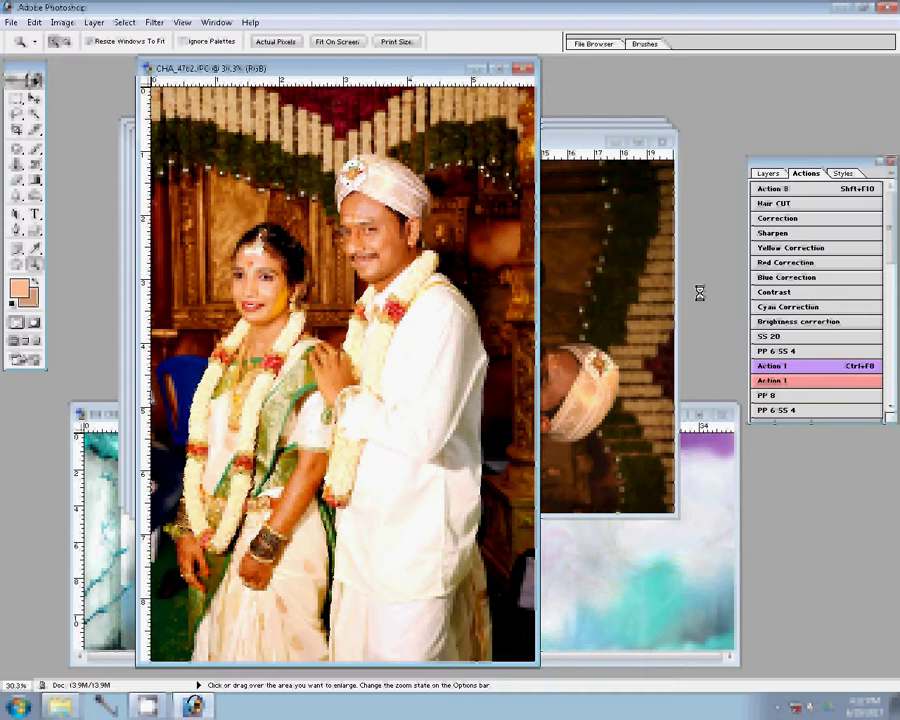
Fit the couple photo on screen and drag it onto the album spread's right end
left_click(418, 311)
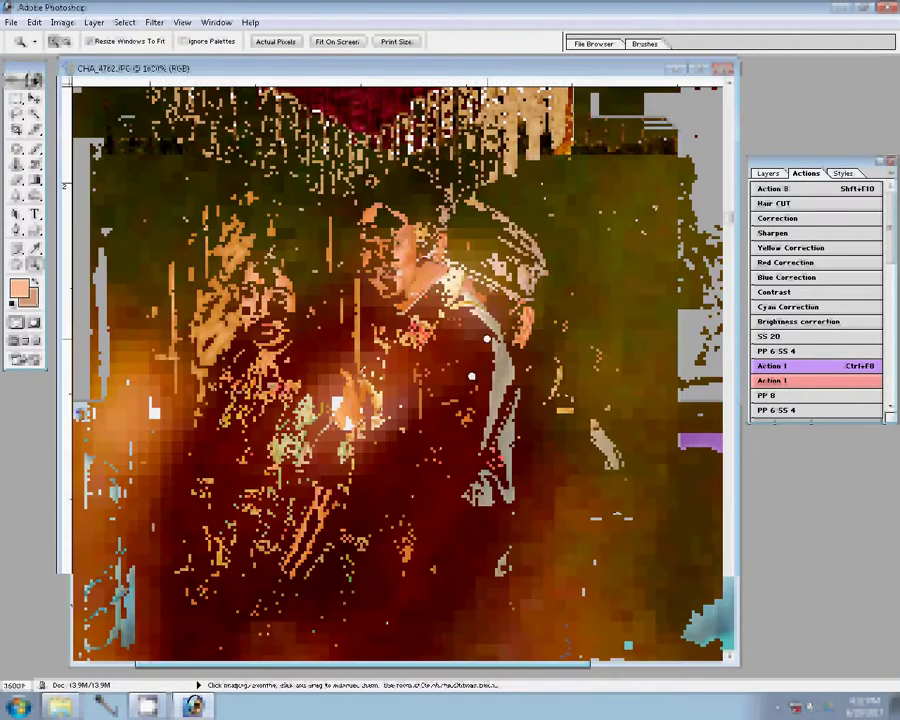
right_click(505, 344)
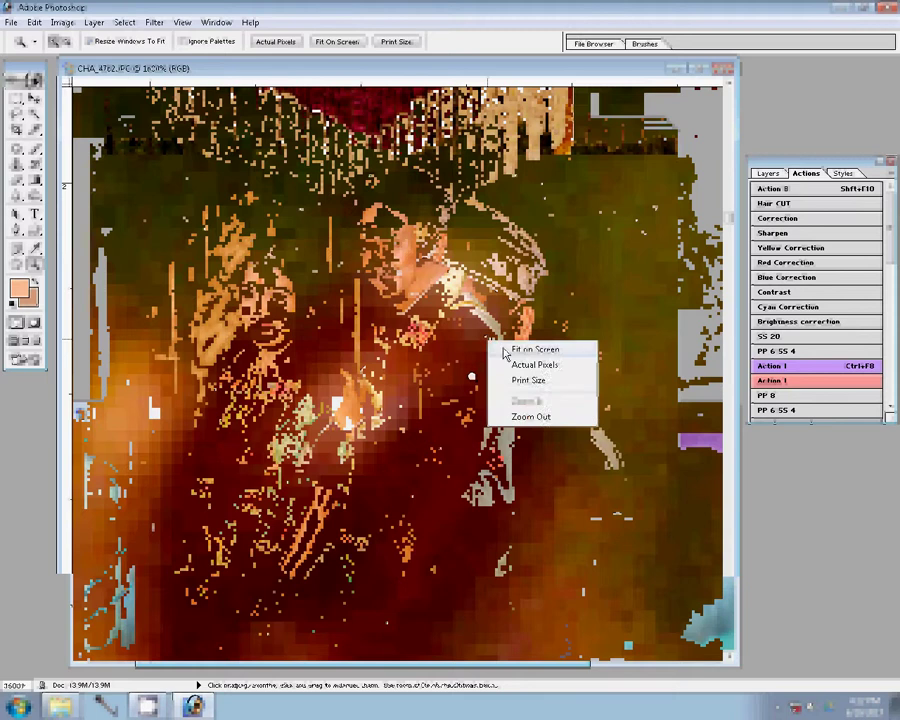
left_click(510, 348)
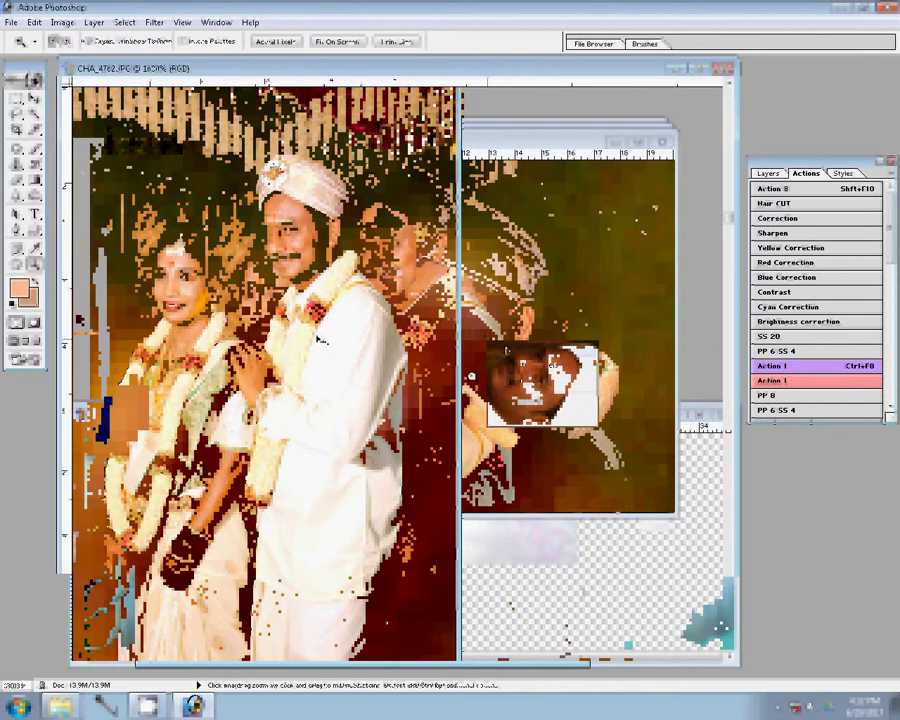
key("v")
left_click(598, 406)
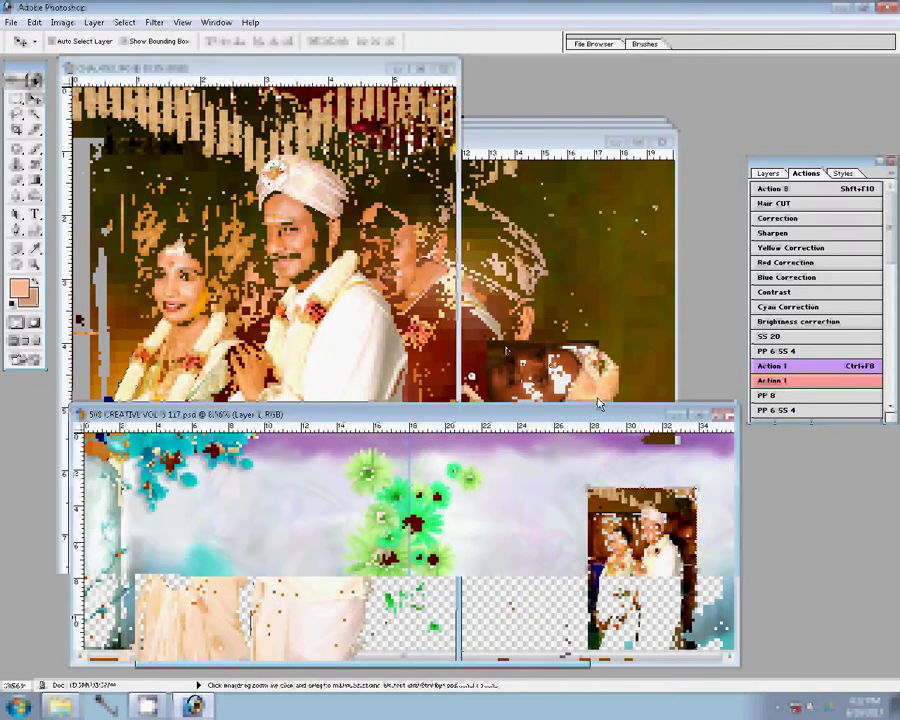
mouse_move(598, 406)
left_mouse_down()
mouse_move(712, 466)
mouse_move(722, 462)
left_mouse_up()
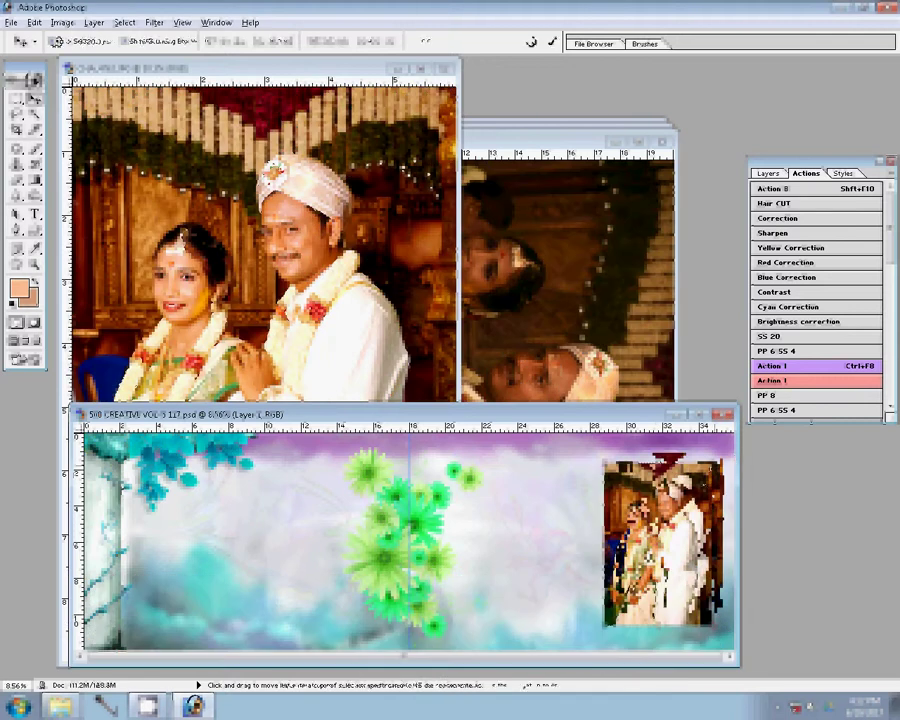
Scale the couple photo to about 146.5% against the right edge and commit
key("ctrl+z")
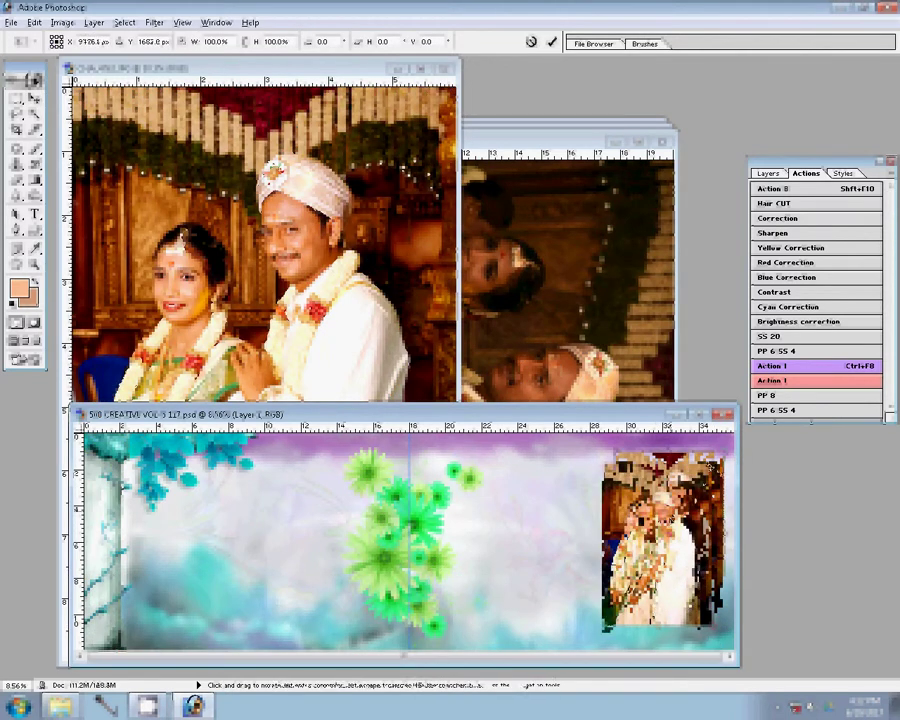
left_click_drag(603, 625, 578, 650)
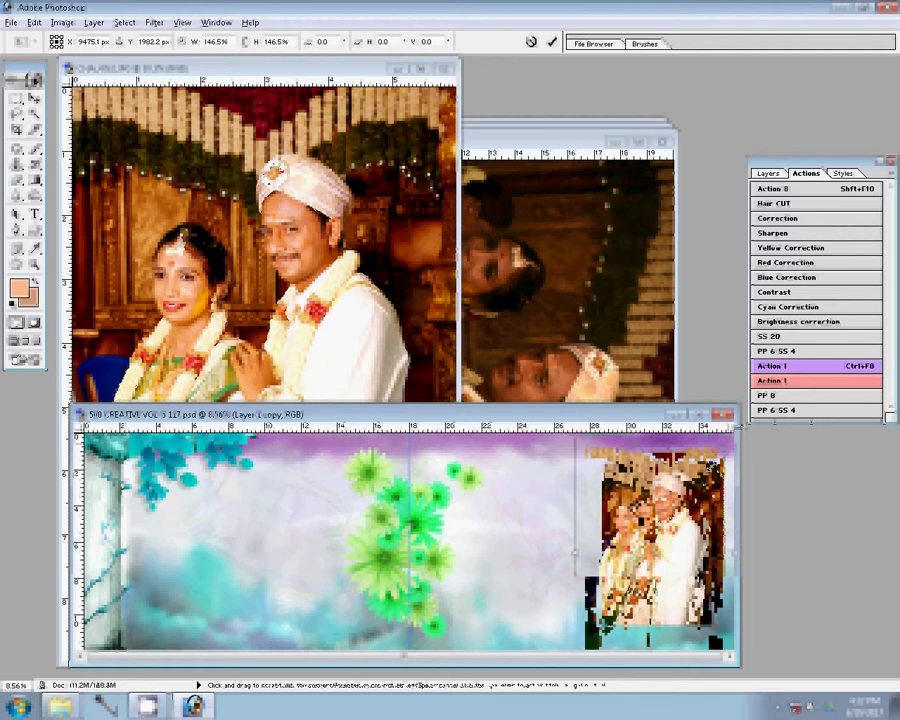
mouse_move(740, 424)
left_mouse_down()
mouse_move(740, 413)
mouse_move(738, 423)
left_mouse_up()
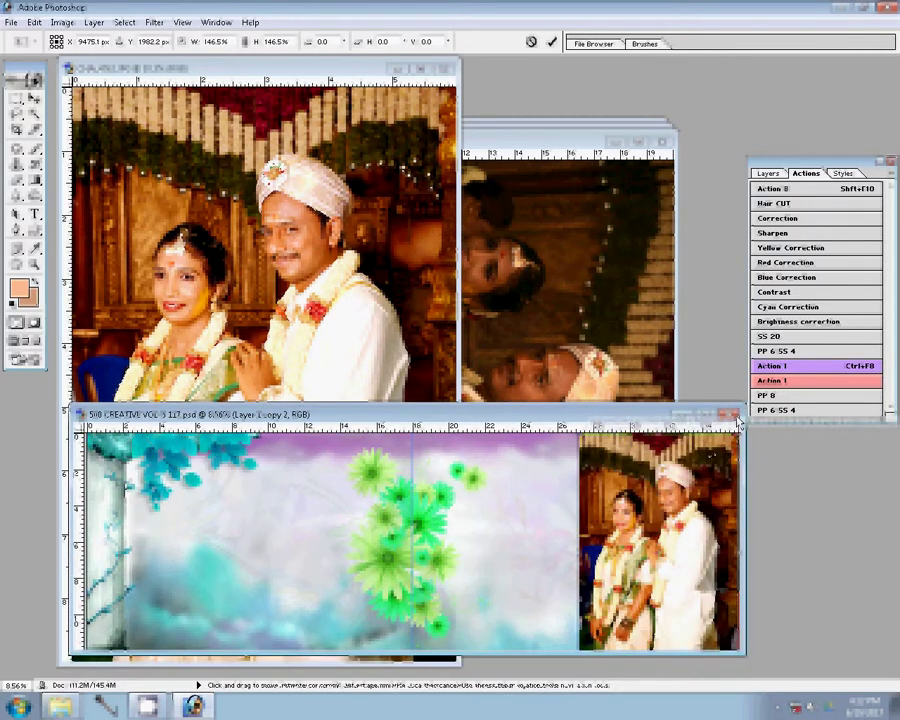
double_click(674, 493)
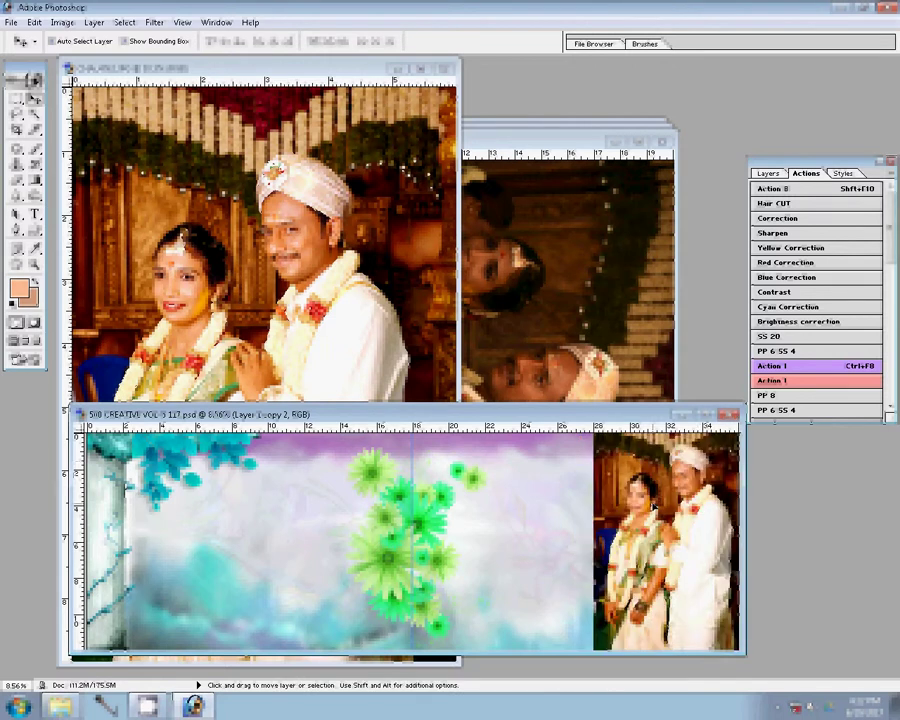
Close CHA_4762 without saving and play Hair CUT and Correction actions on CHA_4759
left_click(447, 69)
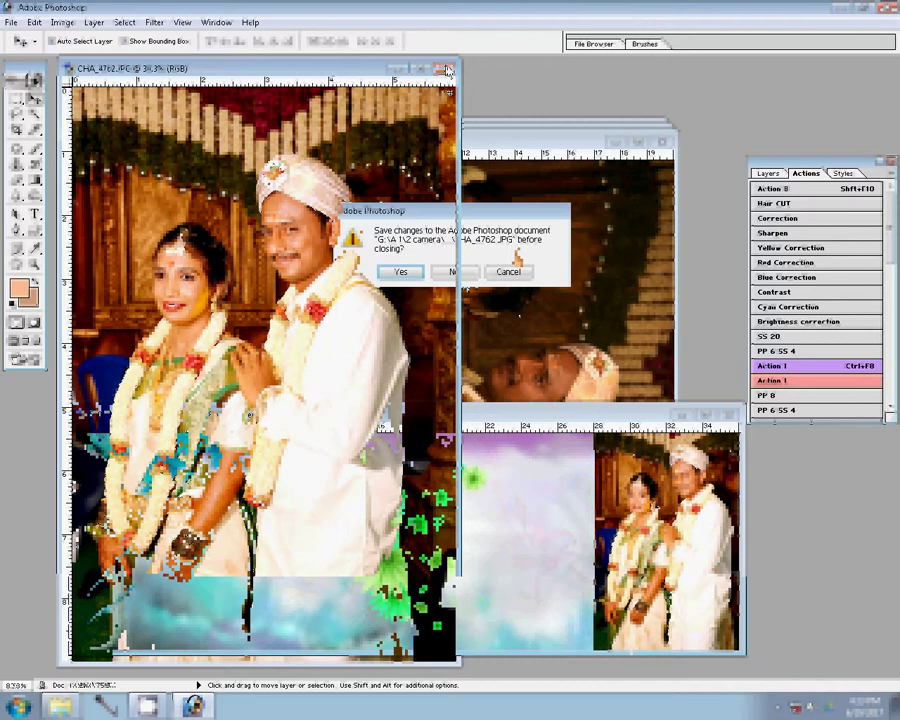
left_click(452, 271)
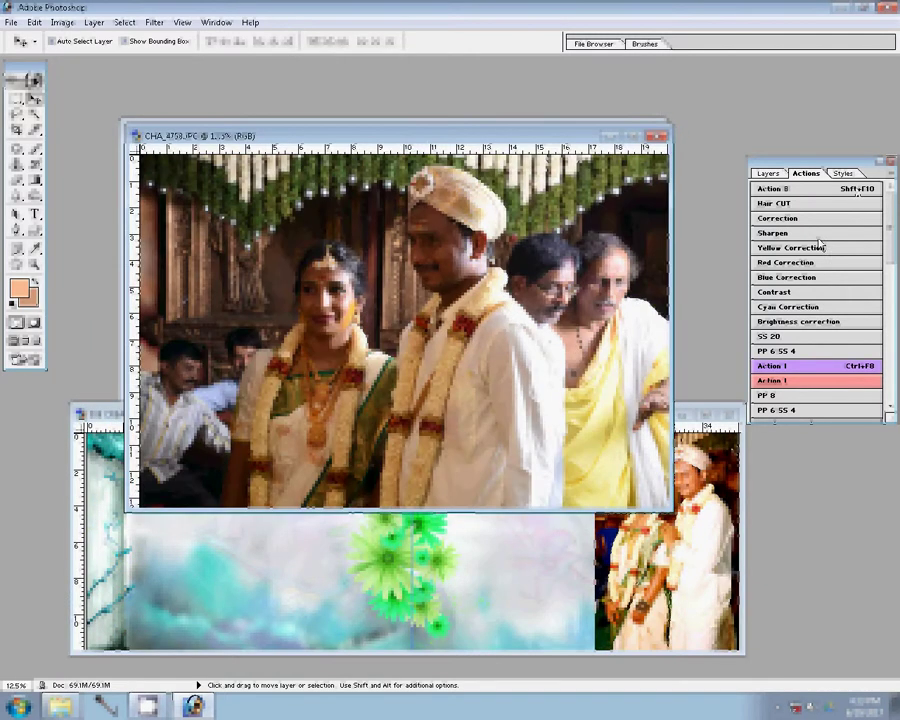
left_click(830, 203)
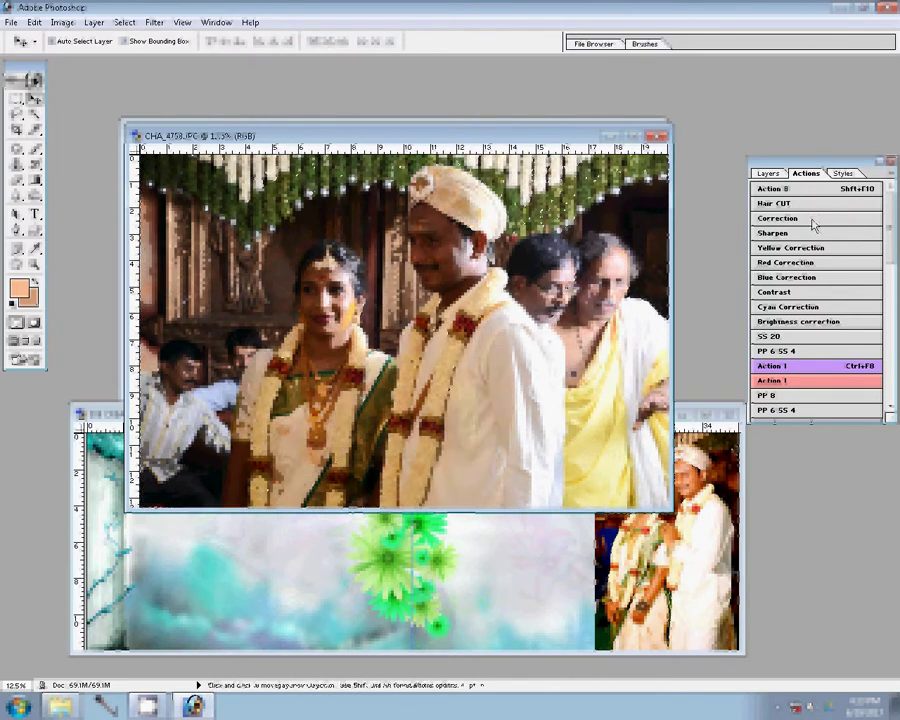
left_click(812, 219)
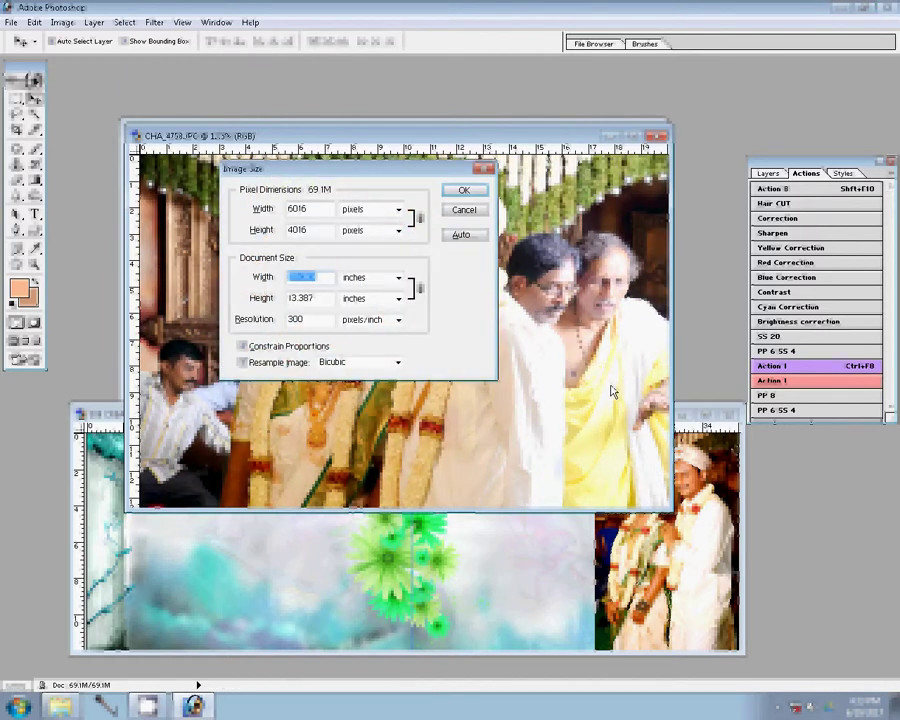
Resize CHA_4759 to 8 inches wide (2400 × 1602 px) and zoom onto the groom's face
type("8")
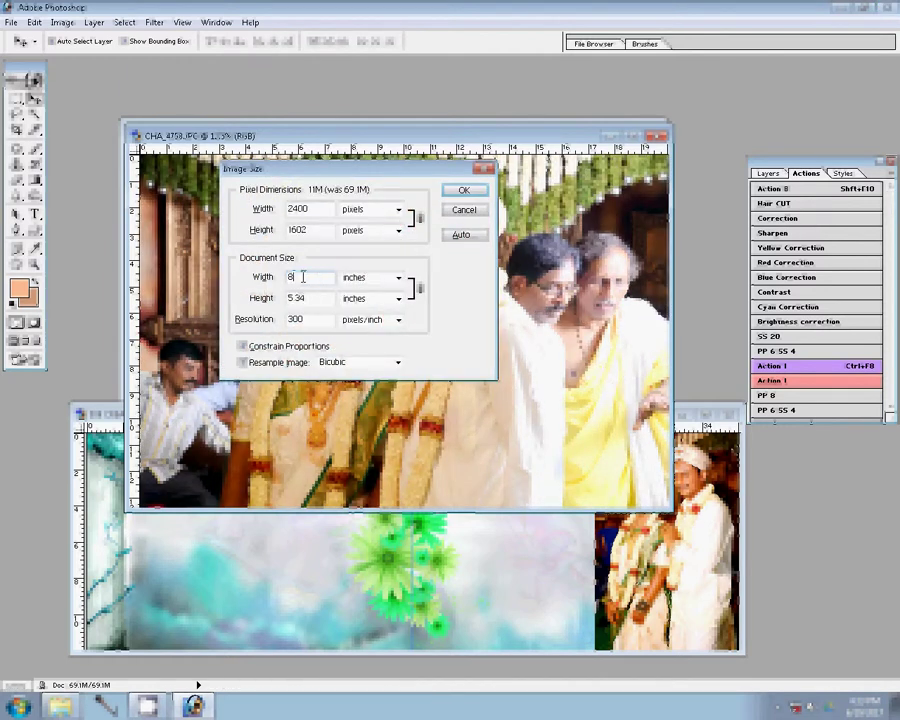
left_click(479, 193)
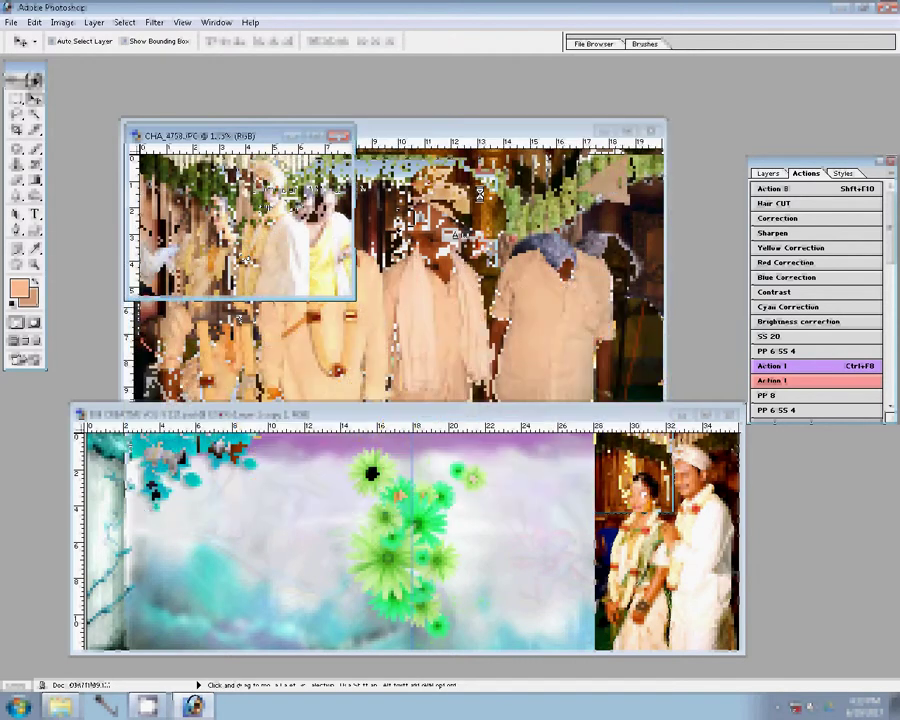
key("z")
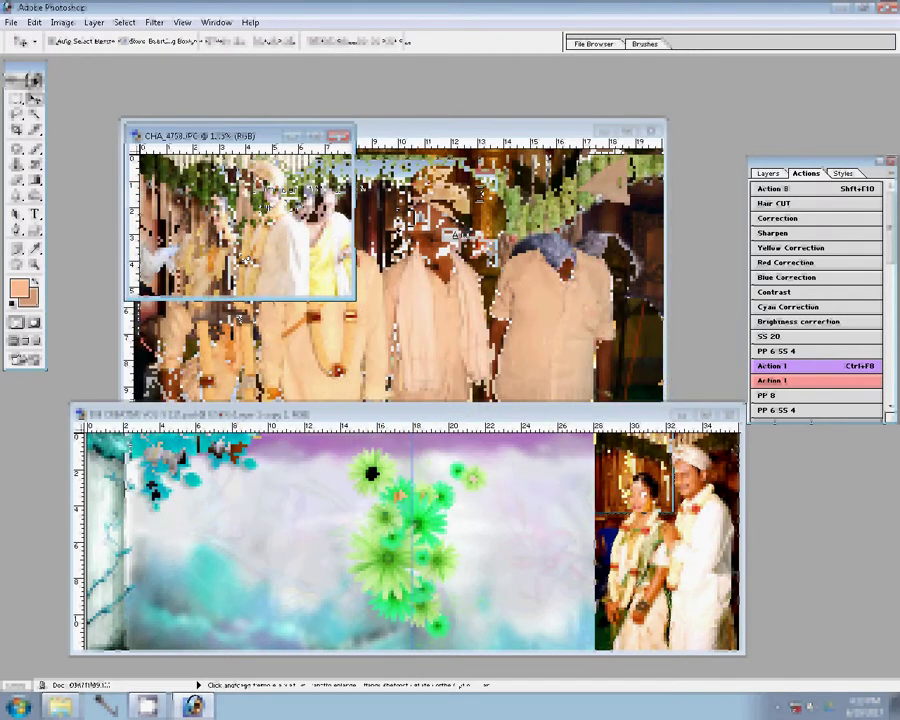
left_click(341, 43)
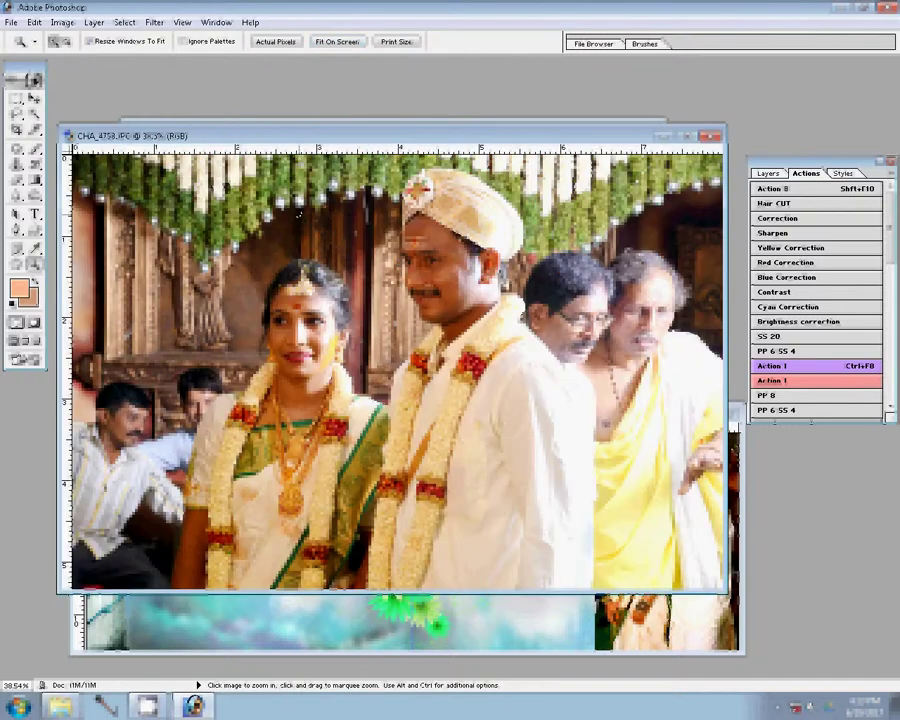
left_click(450, 240)
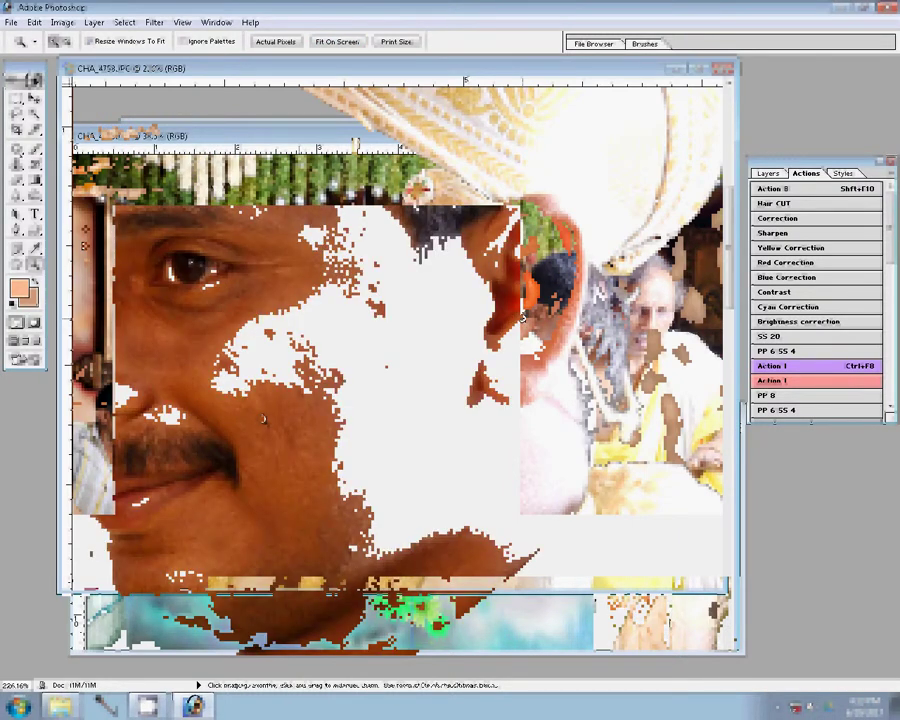
Patch-repair small blemishes on the groom's cheek and the bride's face
key("j")
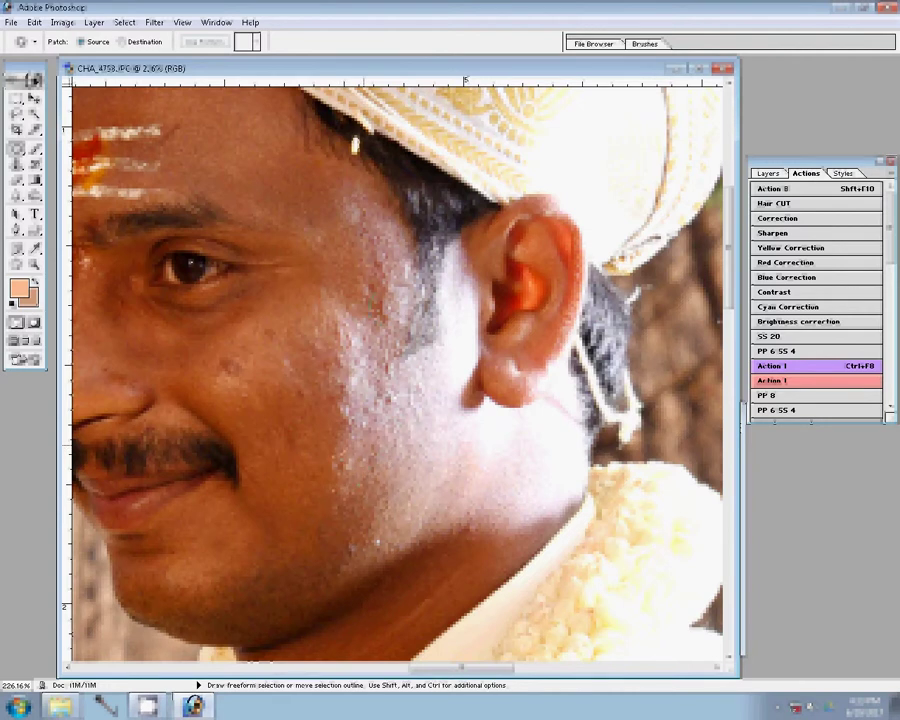
left_click_drag(395, 355, 398, 385)
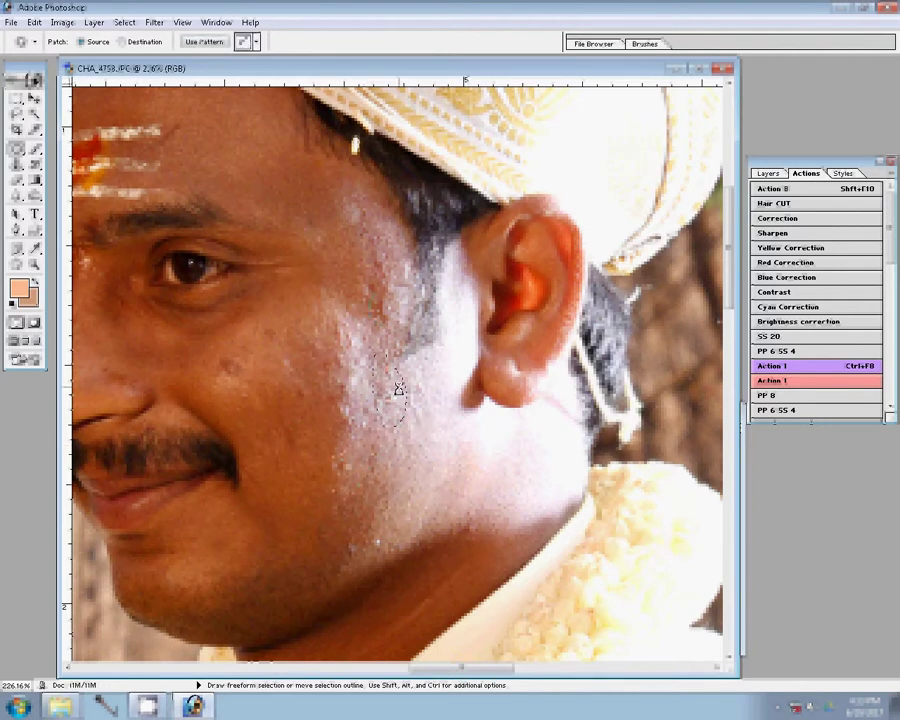
left_click(257, 364)
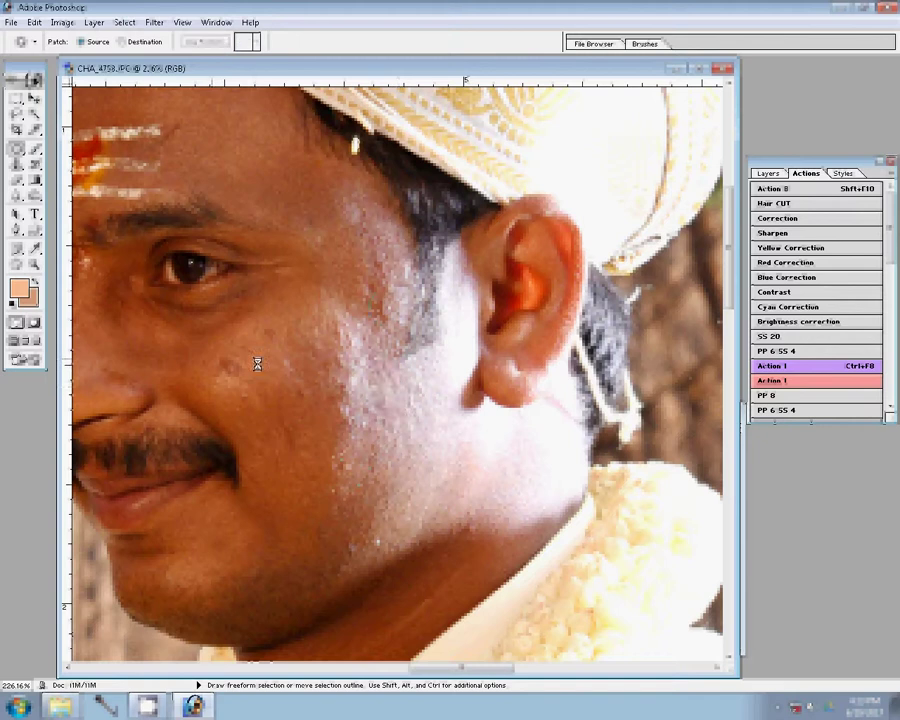
left_click_drag(245, 356, 248, 378)
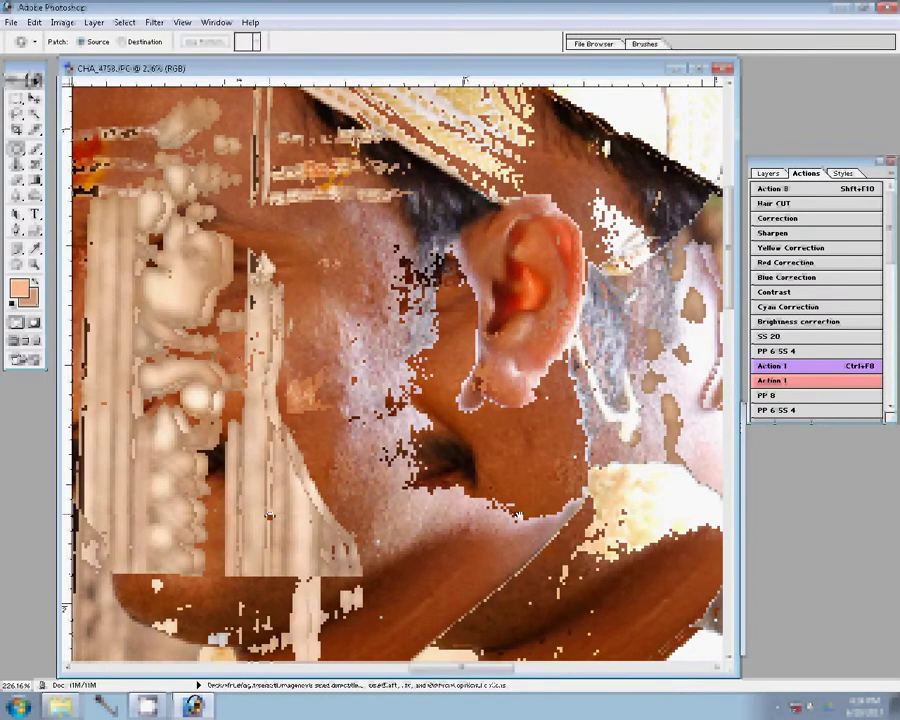
left_click_drag(268, 512, 85, 123)
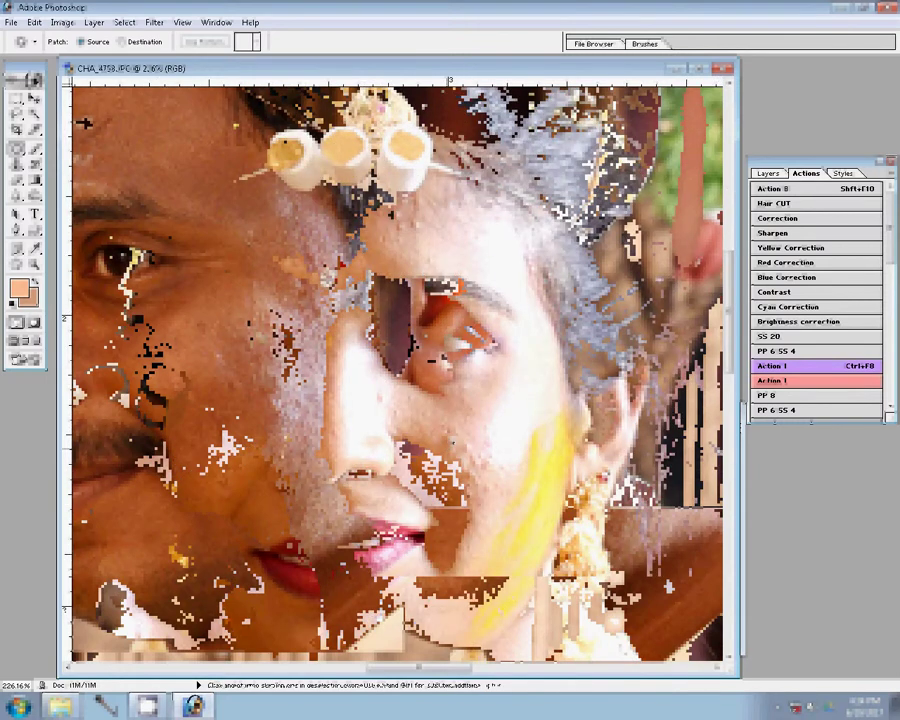
left_click_drag(455, 432, 470, 475)
left_click(354, 485)
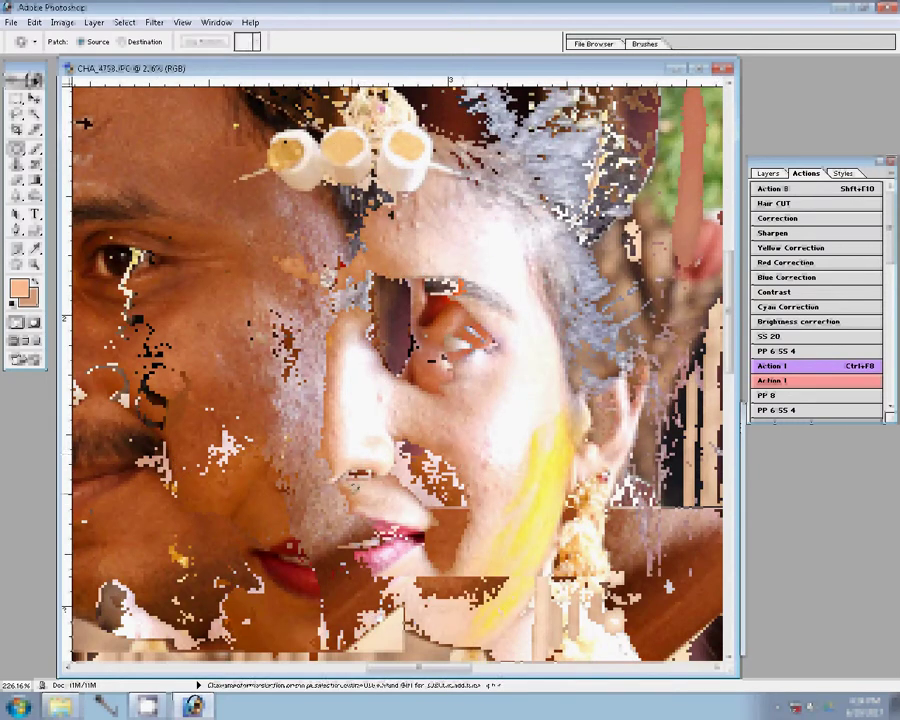
key("z")
right_click(445, 468)
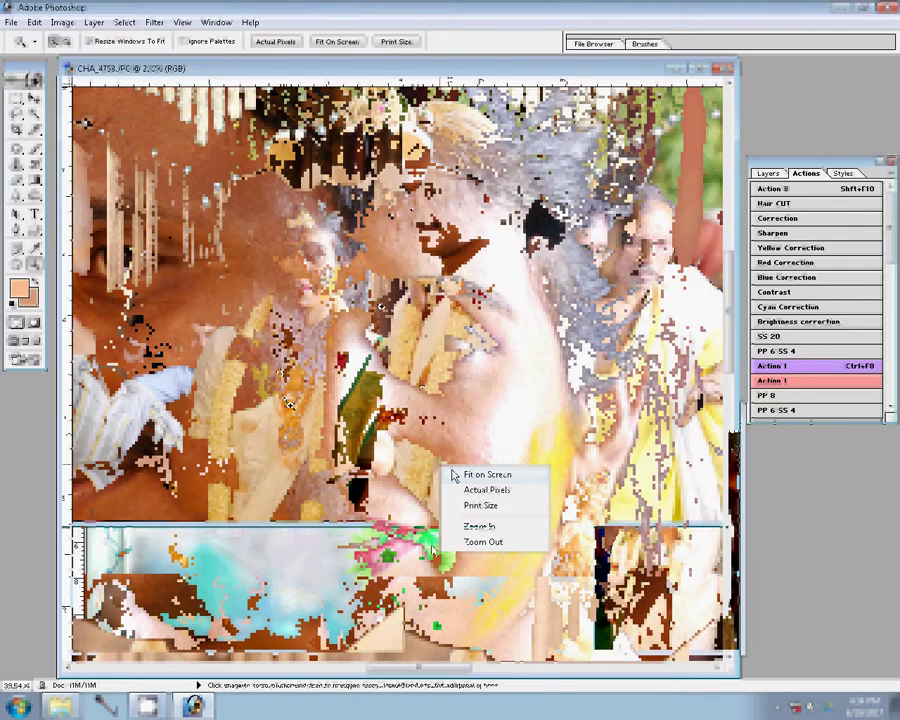
Fit the couple's photo on screen and resize it to 8 inches wide
left_click(452, 474)
key("ctrl+alt+i")
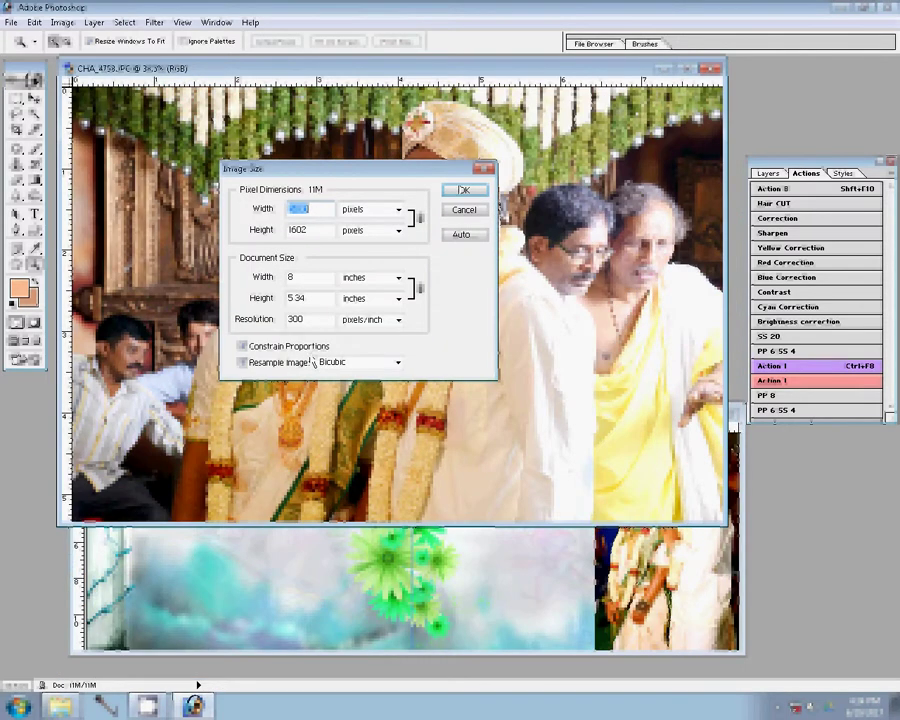
left_click(443, 214)
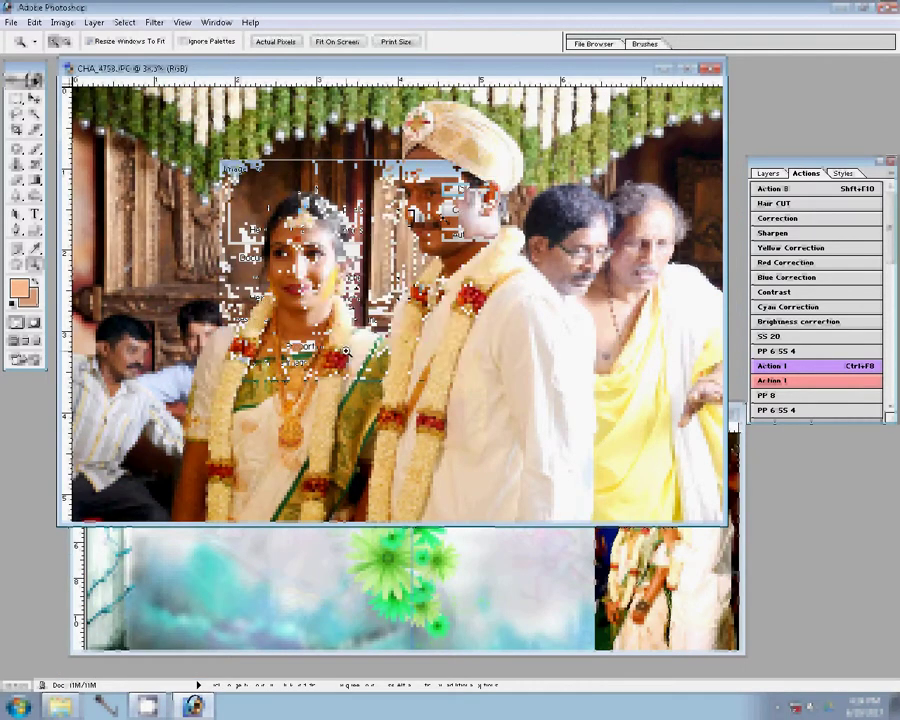
Move the couple's photo into the album spread beside the green flowers
key("v")
key("ctrl+Tab")
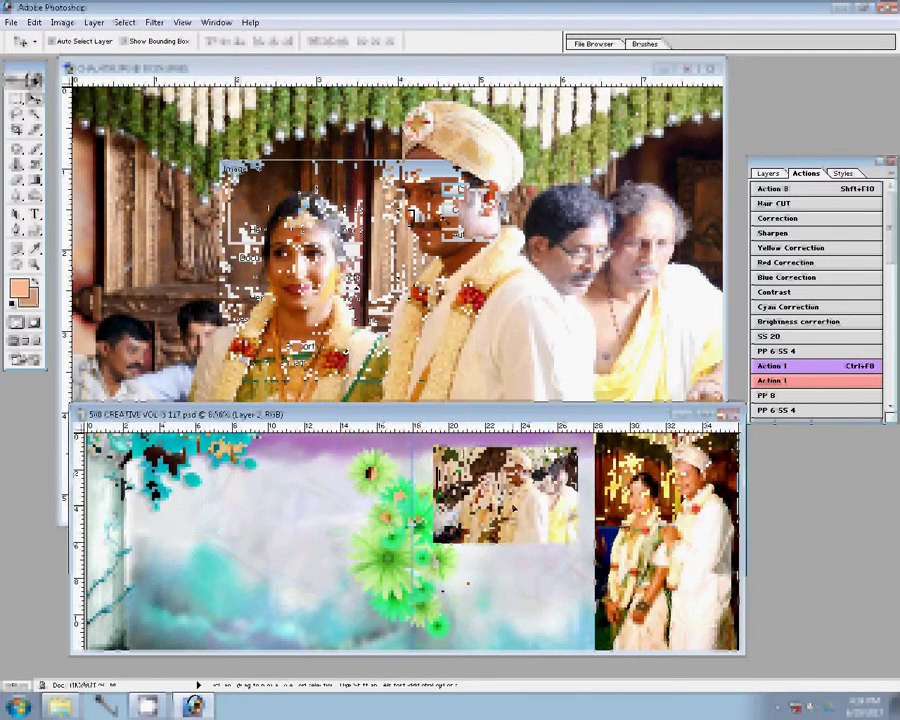
left_click_drag(330, 345, 416, 522)
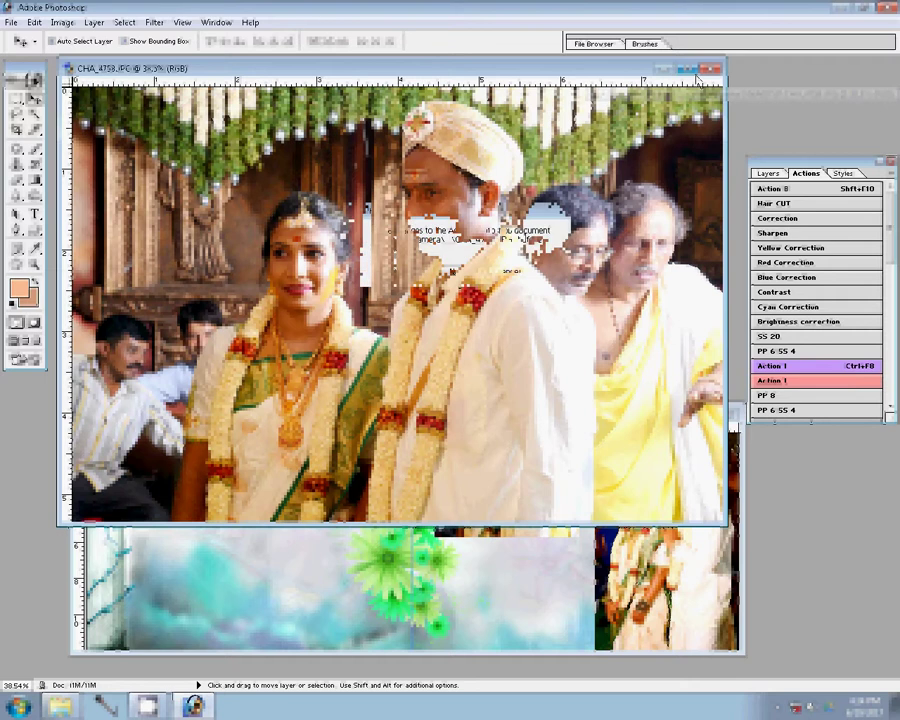
left_click_drag(413, 214, 510, 268)
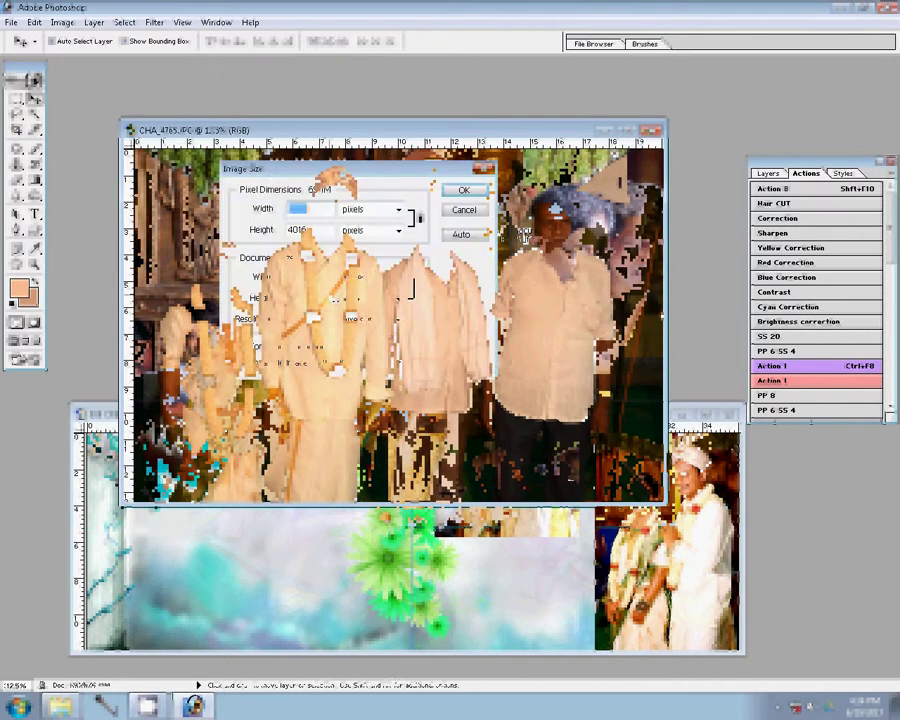
Set CHA_4765's document width to 8 inches in Image Size and confirm
key("Tab")
key("Tab")
type("8")
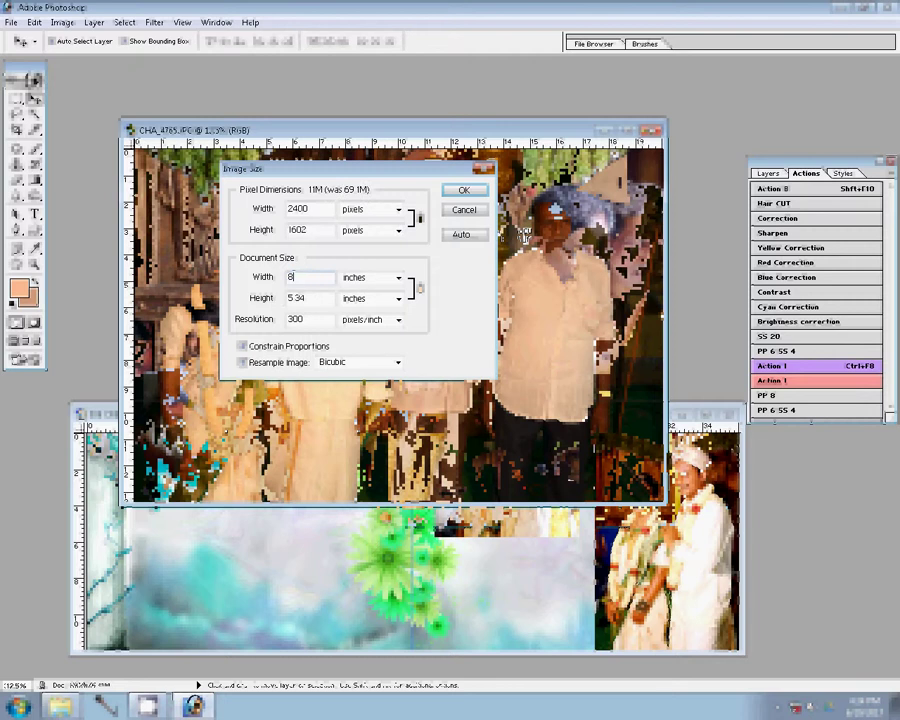
left_click(462, 188)
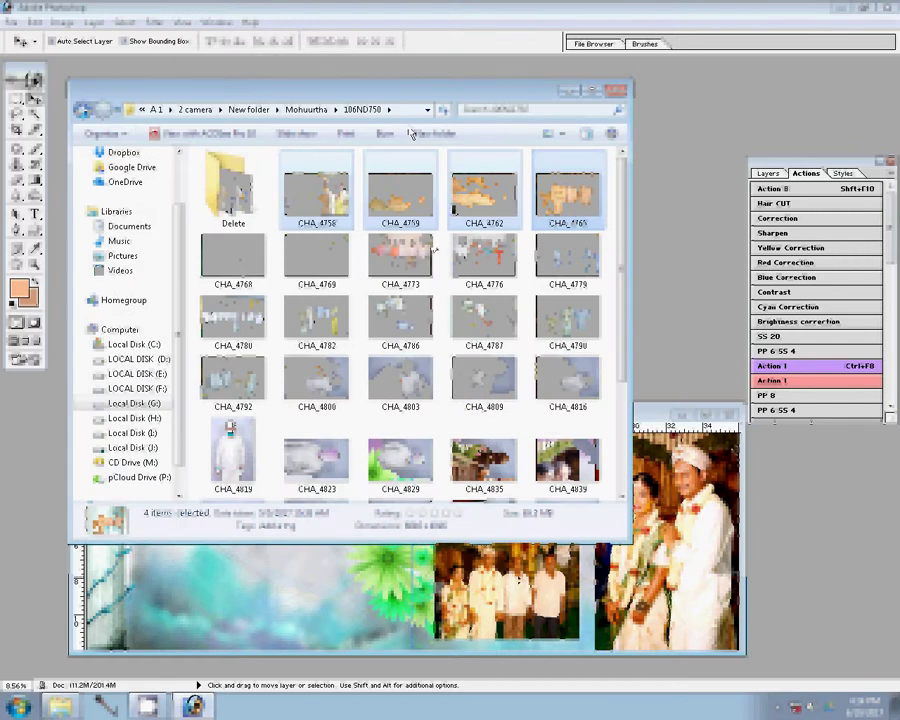
Move CHA_4758, CHA_4762 and CHA_4765 into the Delete folder, then open CHA_4773–CHA_4780 in Photoshop
left_click(400, 190, "ctrl")
left_click_drag(316, 190, 224, 206)
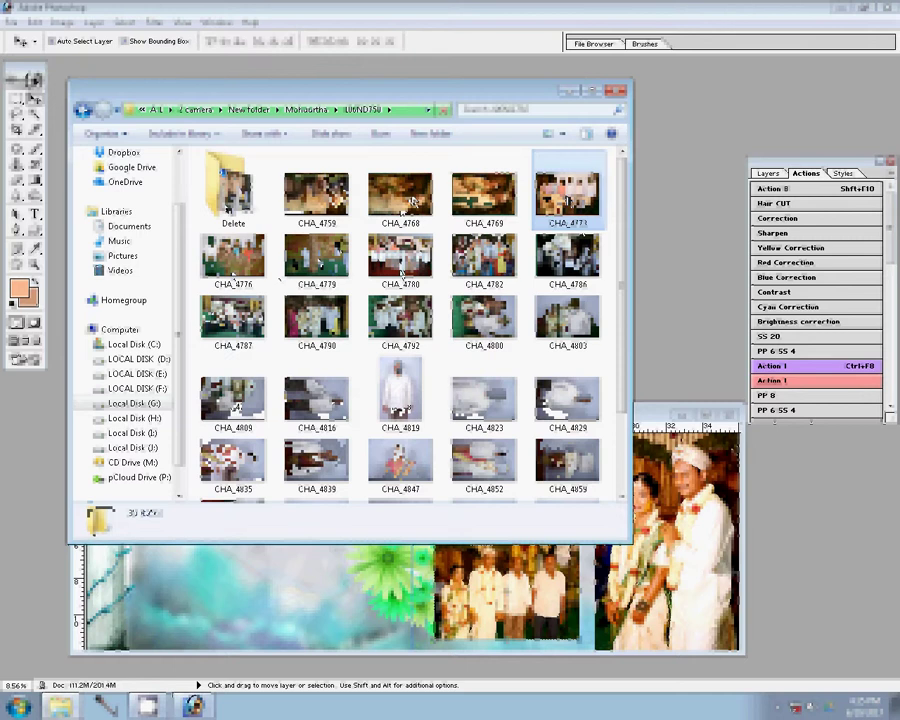
left_click(401, 272, "shift")
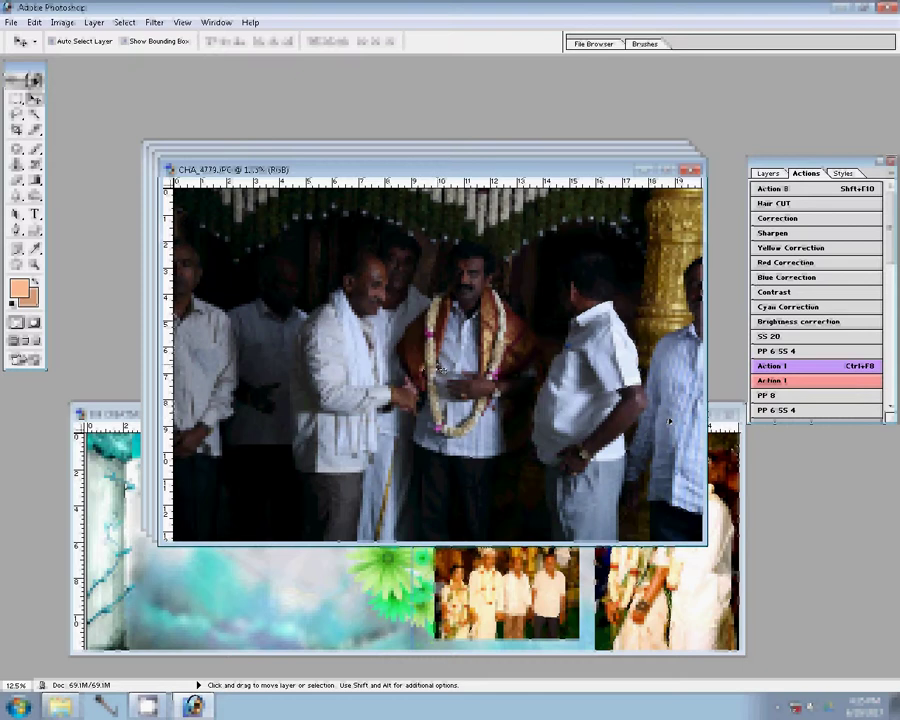
key("ctrl+alt+i")
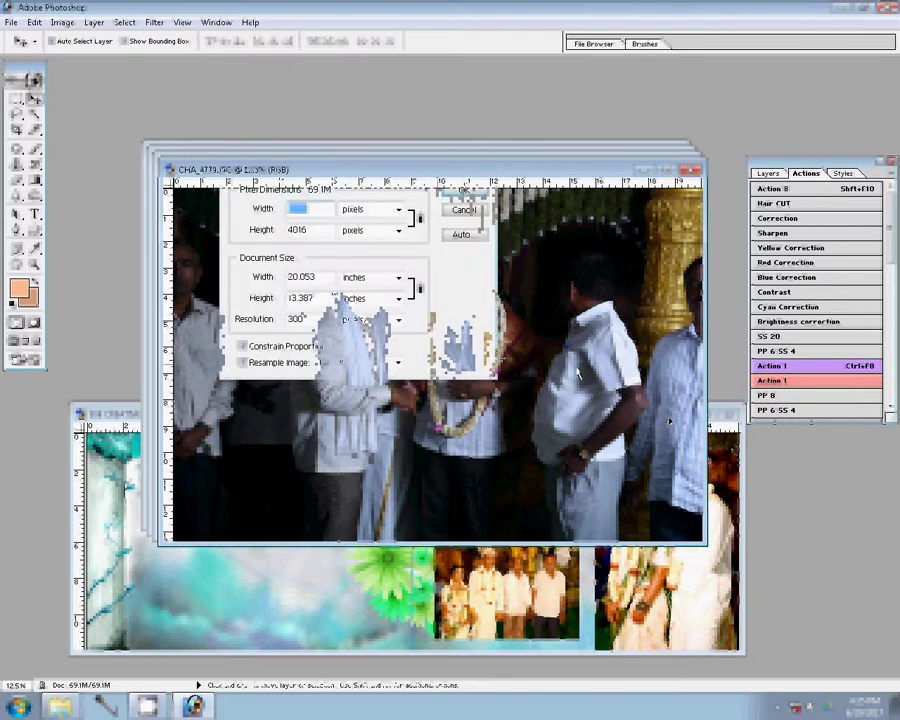
Resize the CHA_4779 garland photo to a width of 7200 and fit it on screen
type("7200")
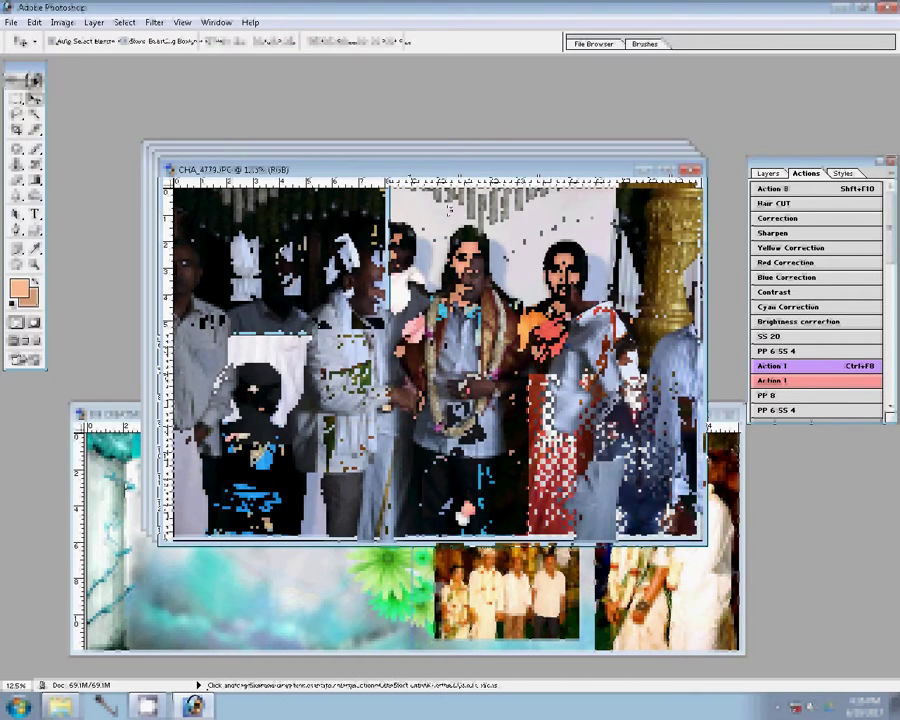
right_click(294, 258)
left_click(300, 260)
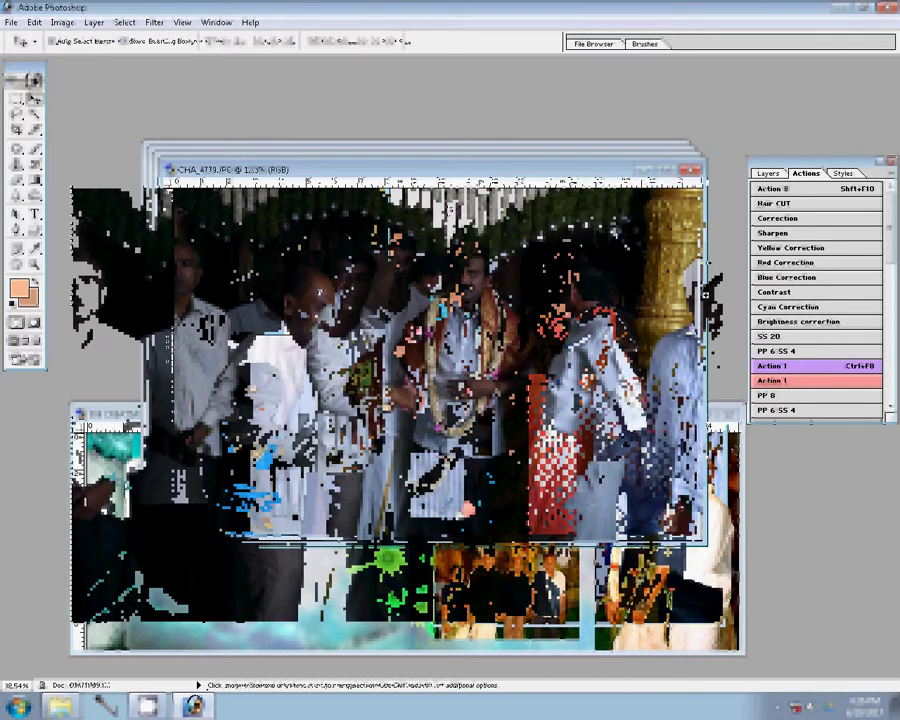
key("z")
key("ctrl+0")
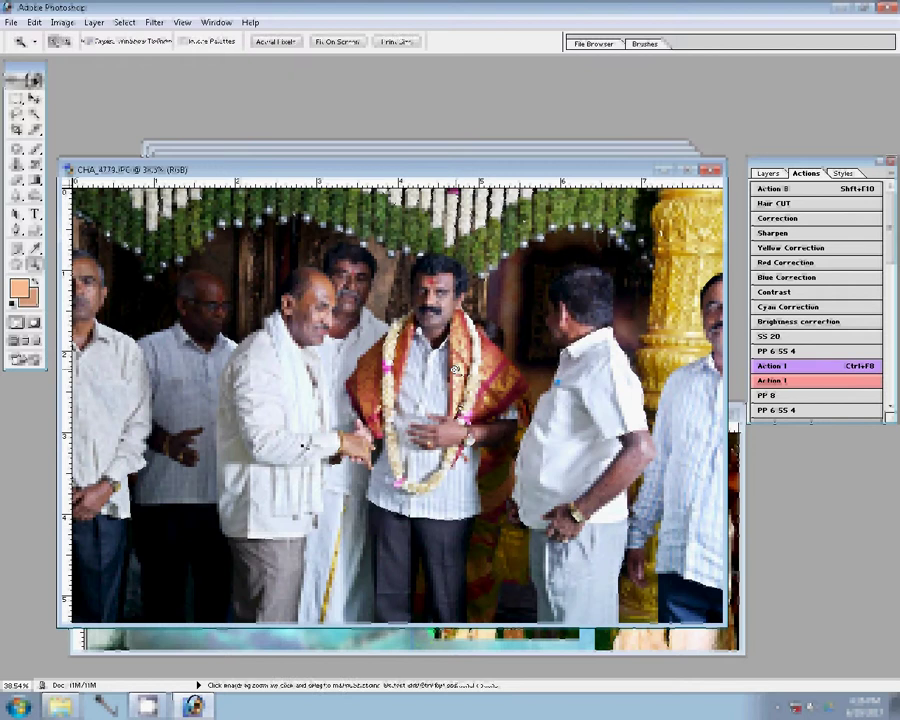
Try moving the locked photo layer with the Move tool and dismiss the locked-layer alert
key("v")
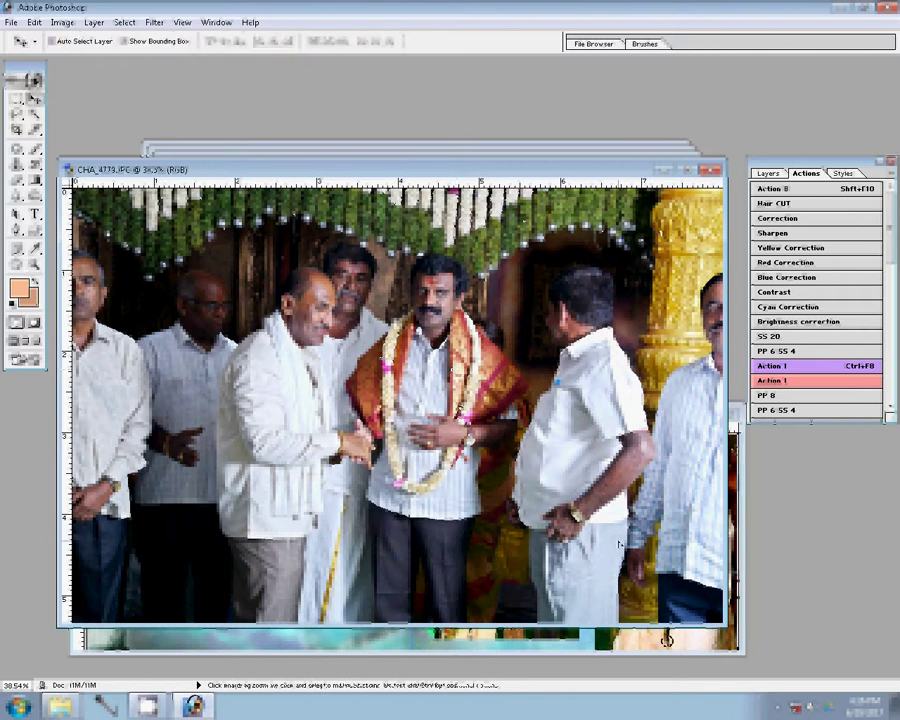
left_click(435, 384)
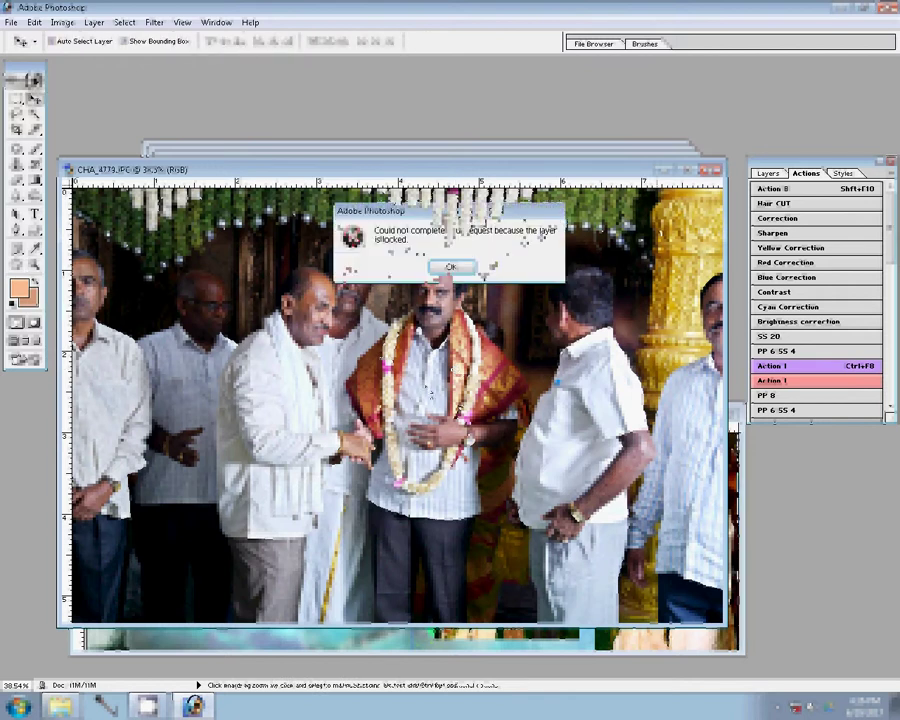
left_click(450, 267)
key("ctrl+alt+i")
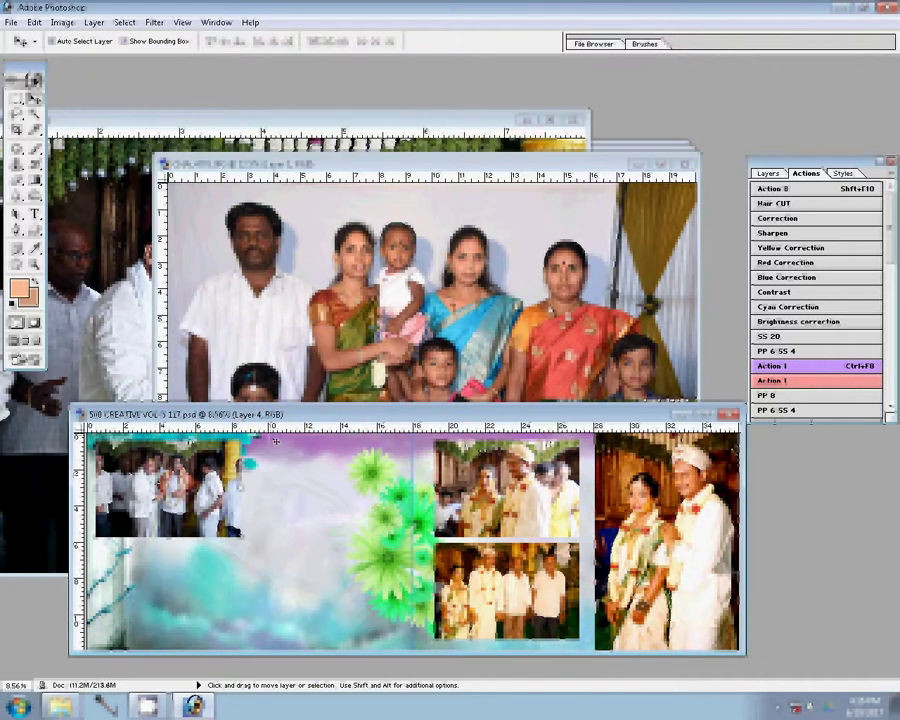
Resize the CHA_4776 family photo to 8 inches wide
left_click(323, 283)
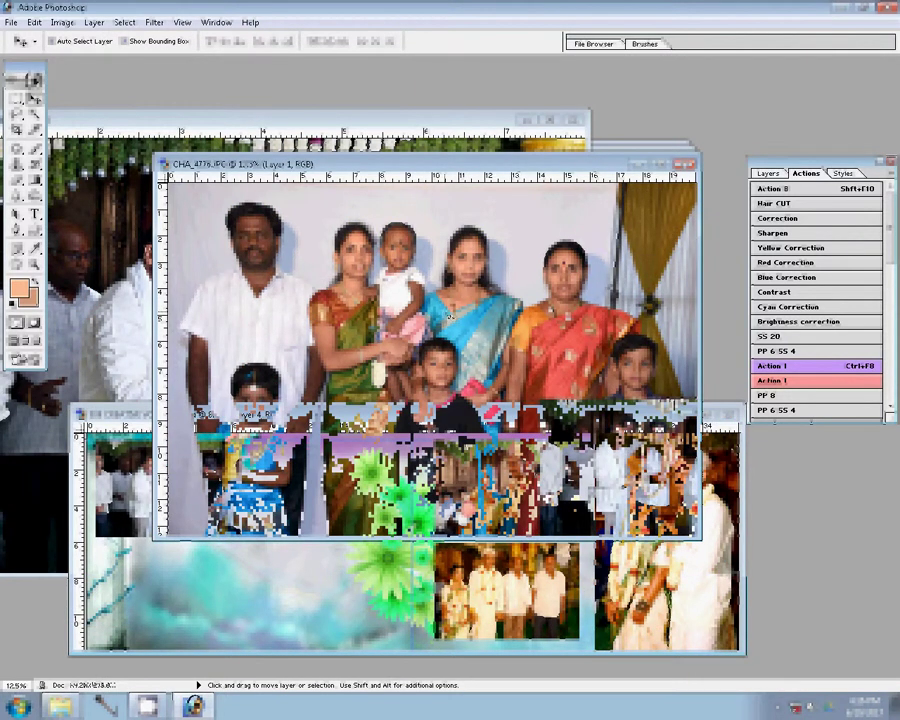
left_click(768, 174)
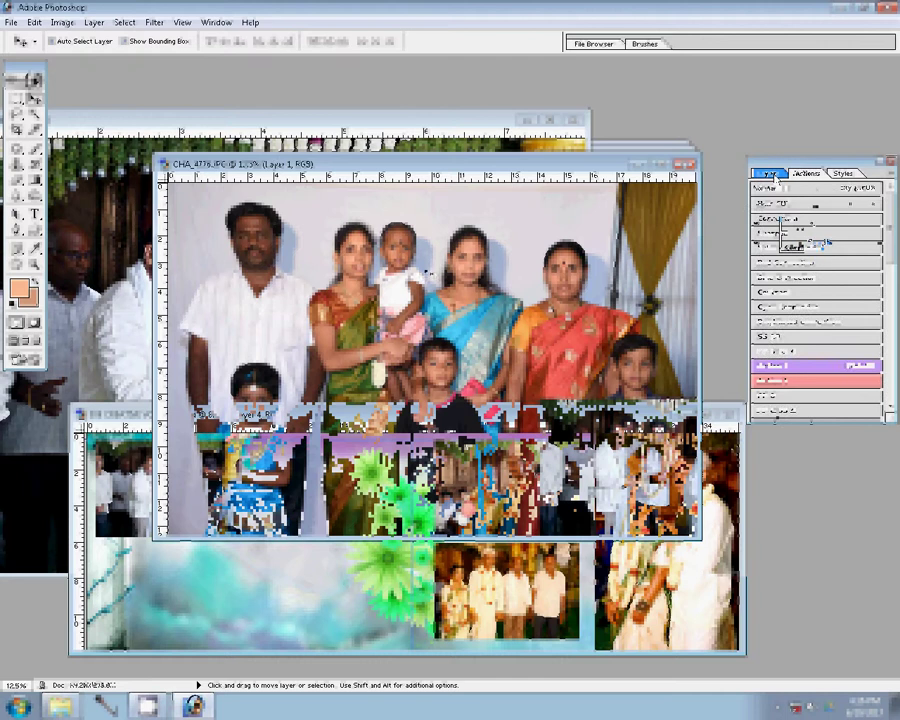
key("ctrl+alt+i")
type("8")
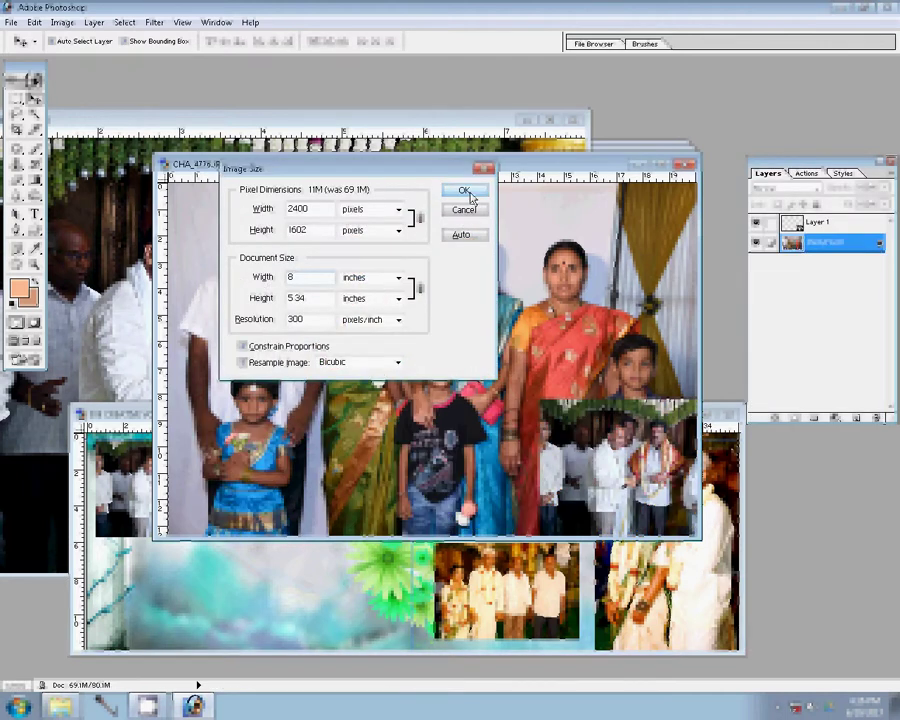
left_click(464, 191)
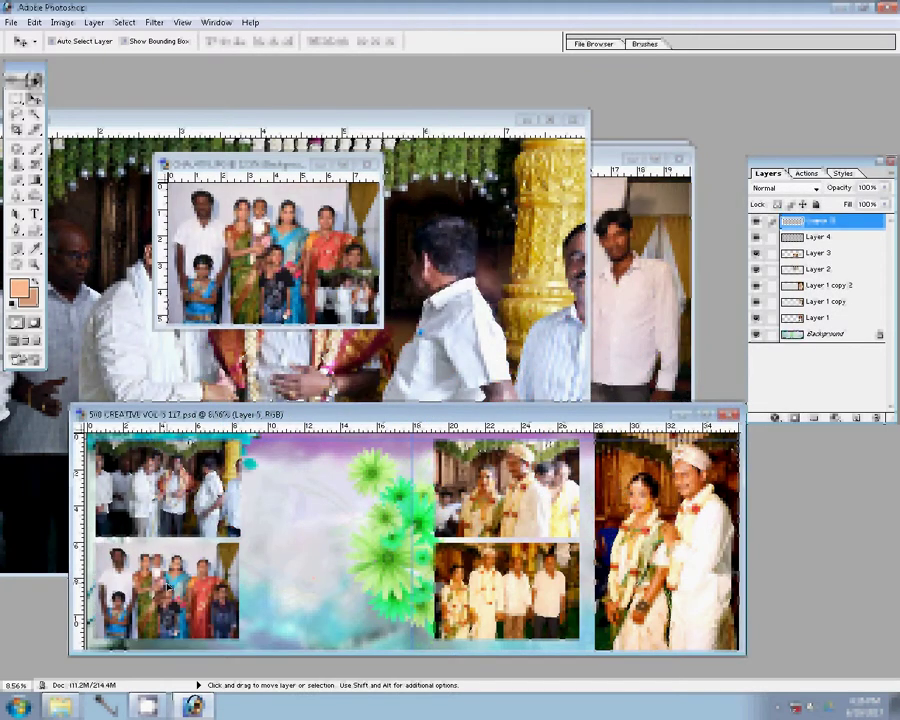
Close the CHA_4776 photo and the next finished photo window, answering the save prompts
key("ctrl+w")
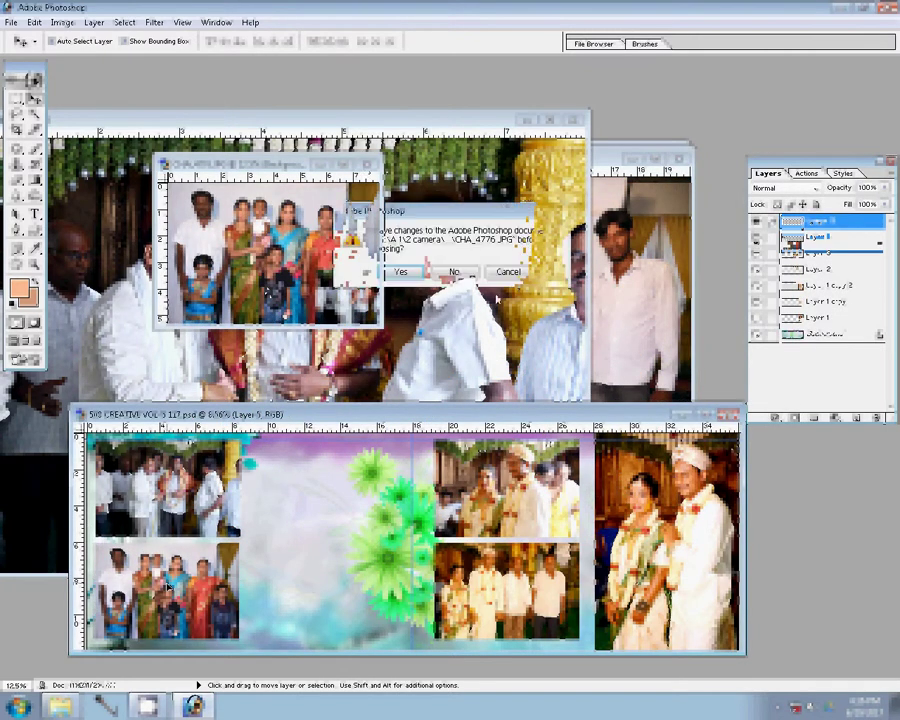
left_click(458, 272)
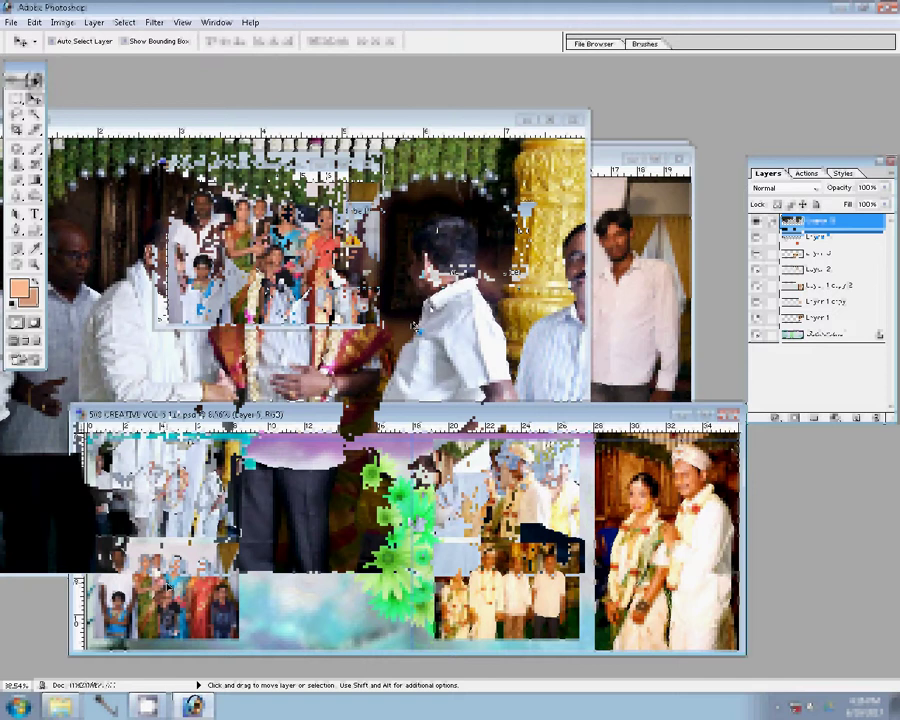
left_click(572, 121)
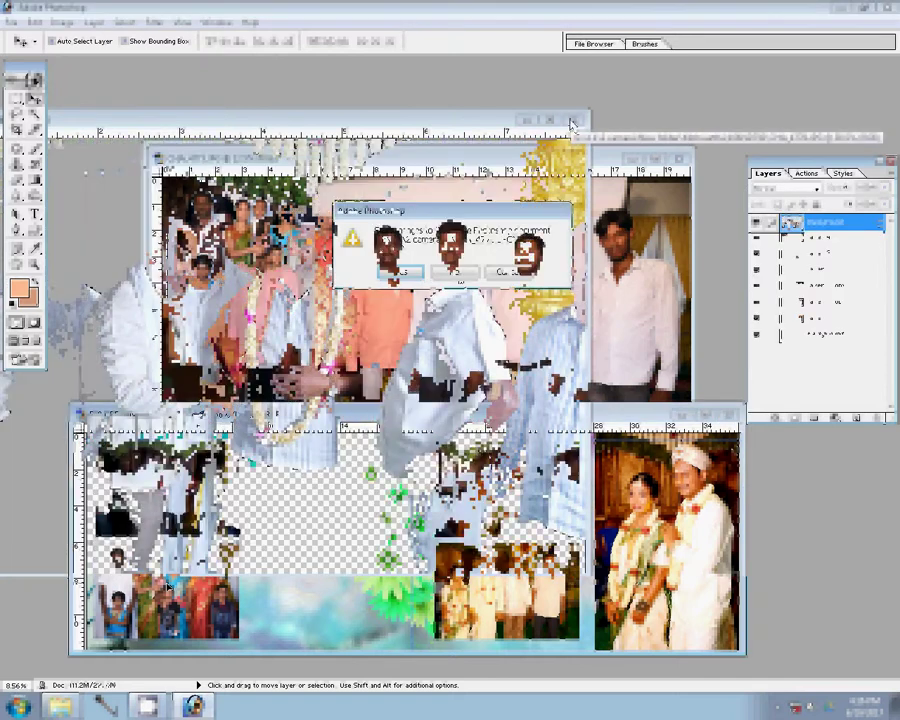
key("Return")
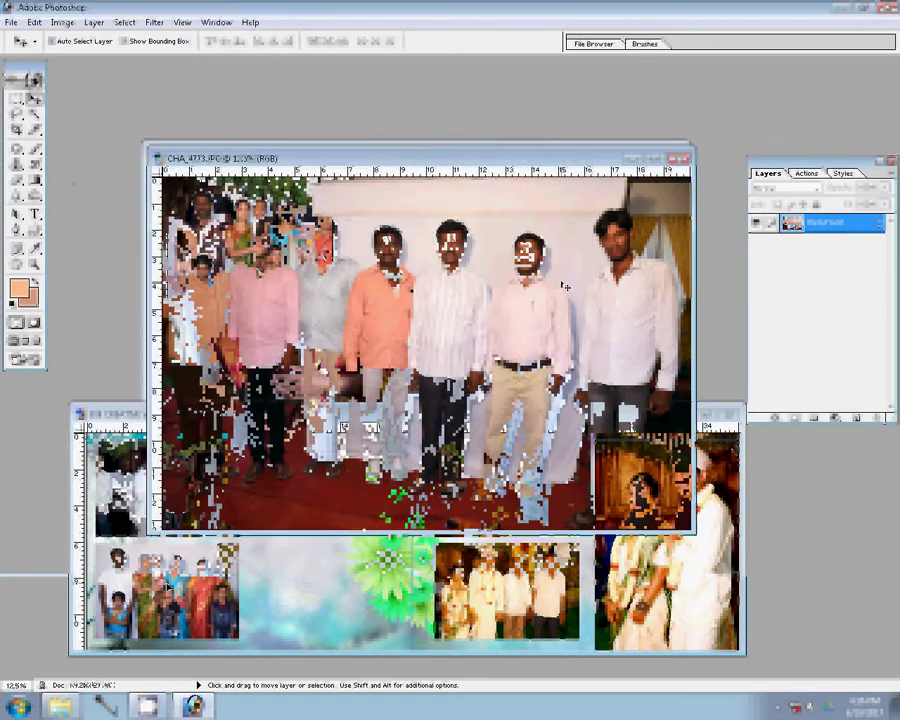
Resize the CHA_4773 group photo to 6476 pixels wide
left_click(806, 174)
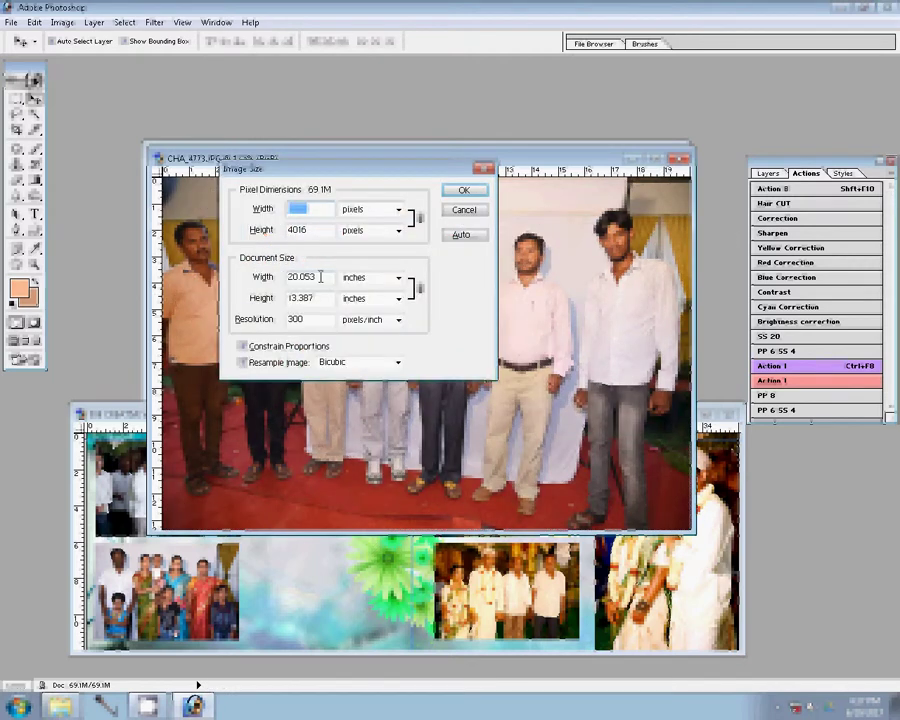
type("6476")
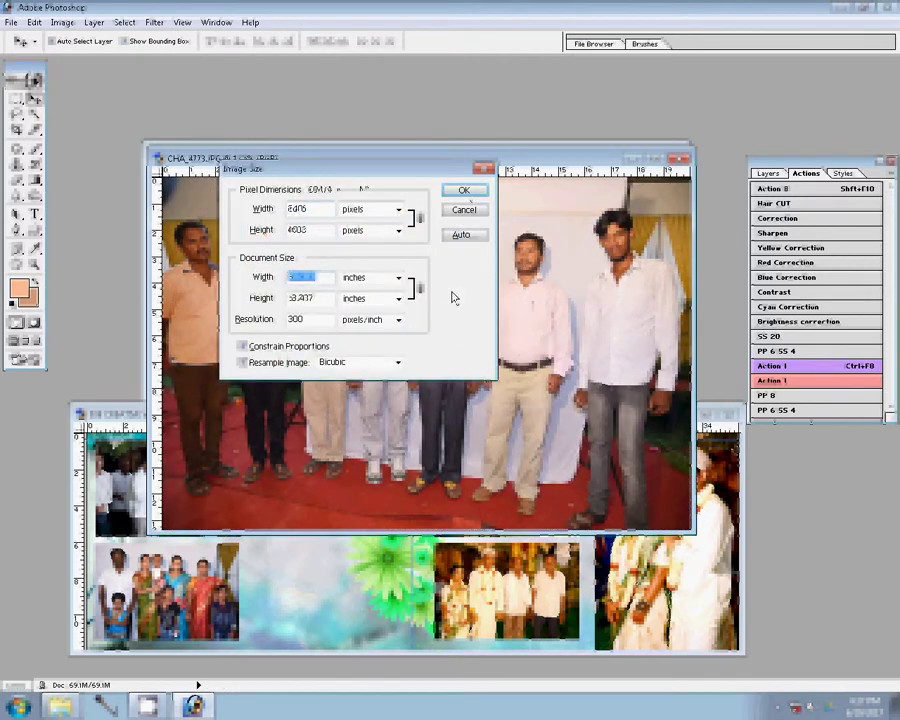
key("Return")
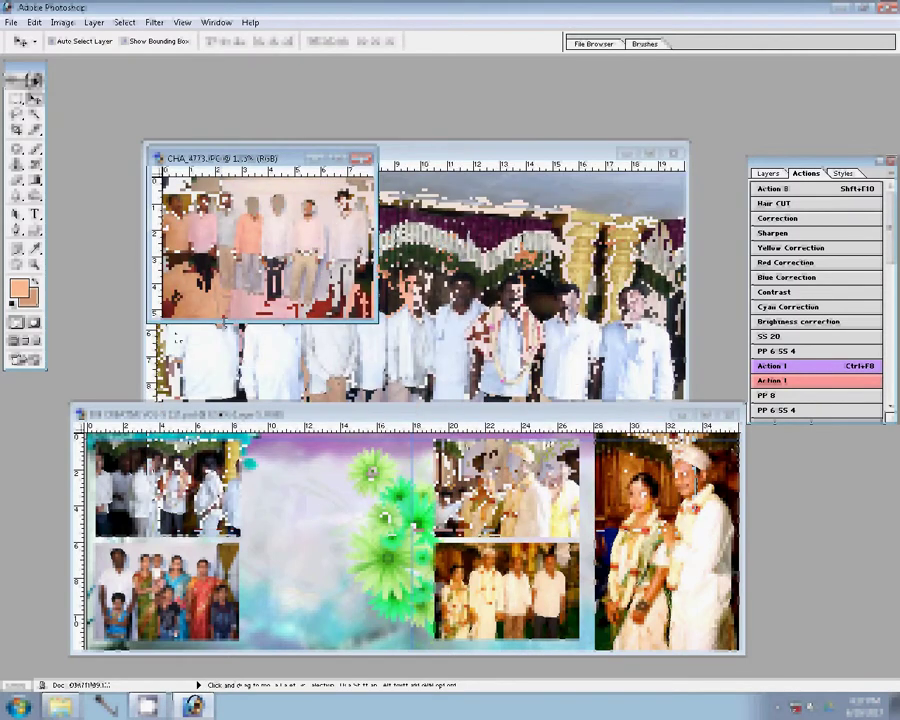
Place CHA_4773 in the spread's upper-middle slot, close it, and open CHA_4780's Image Size
left_click_drag(225, 300, 297, 497)
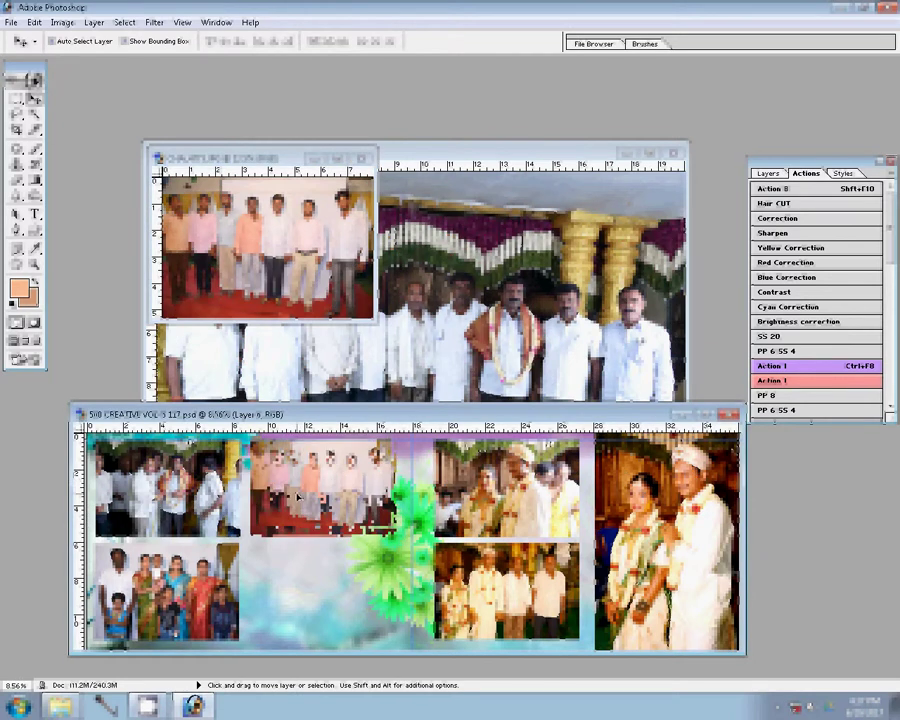
left_click(360, 158)
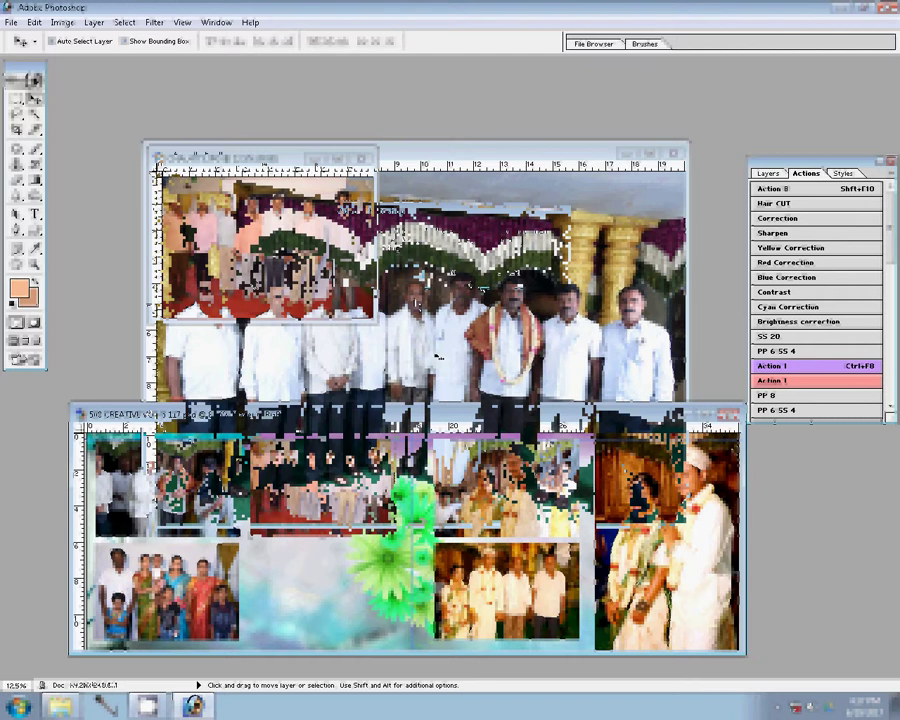
key("ctrl+alt+i")
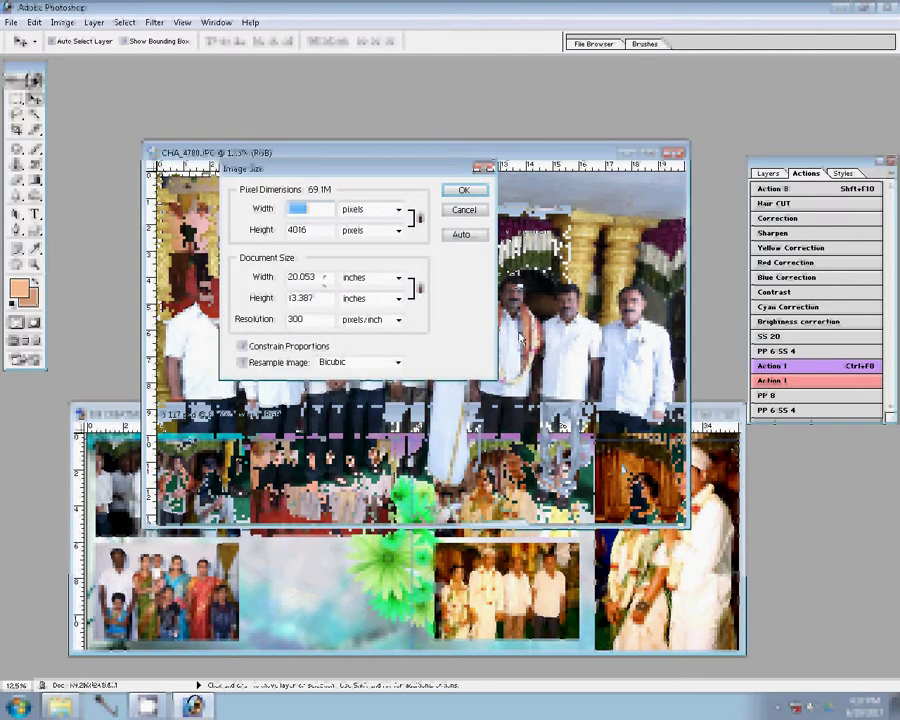
Set CHA_4780 to 2400 px wide and close it once placed bottom-middle on the spread
type("2400")
left_click(463, 190)
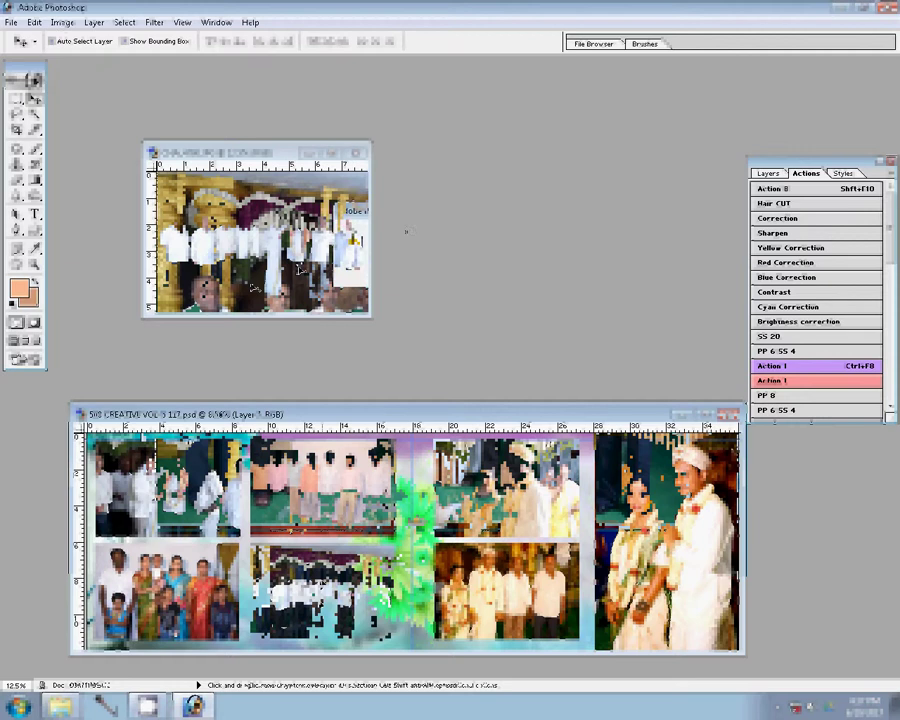
key("ctrl+w")
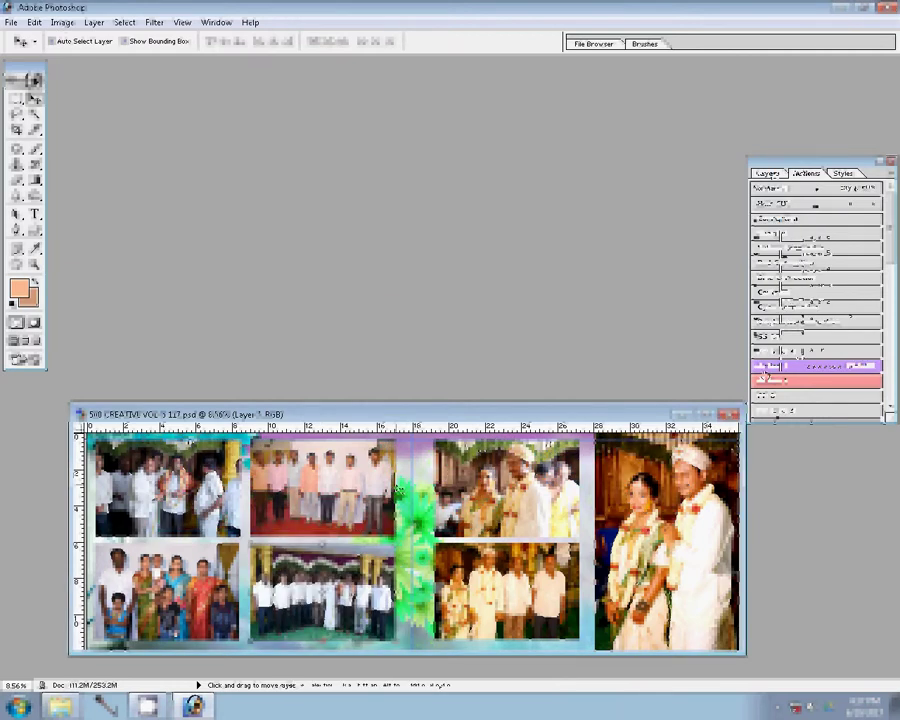
Merge the visible photo layers, add a pattern-filled Stroke style, and show the floral Background
left_click(94, 22)
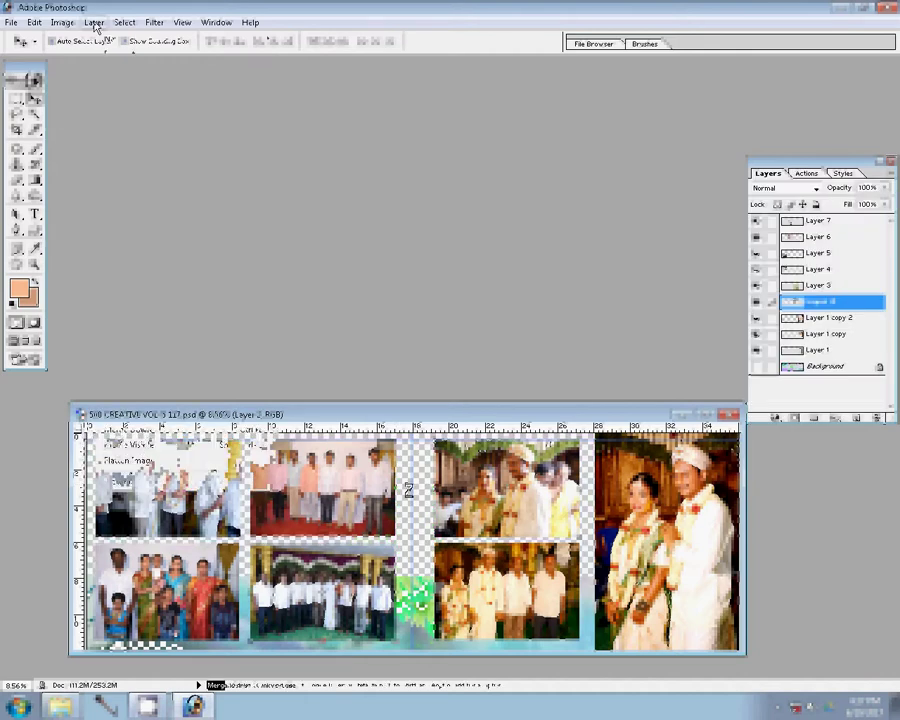
key("ctrl+shift+e")
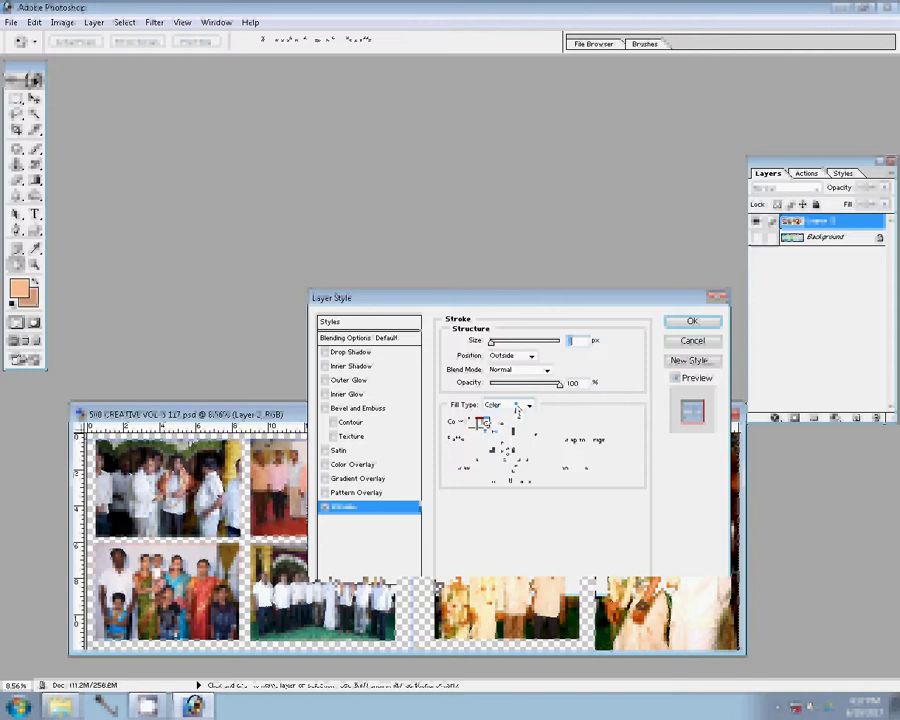
left_click(517, 408)
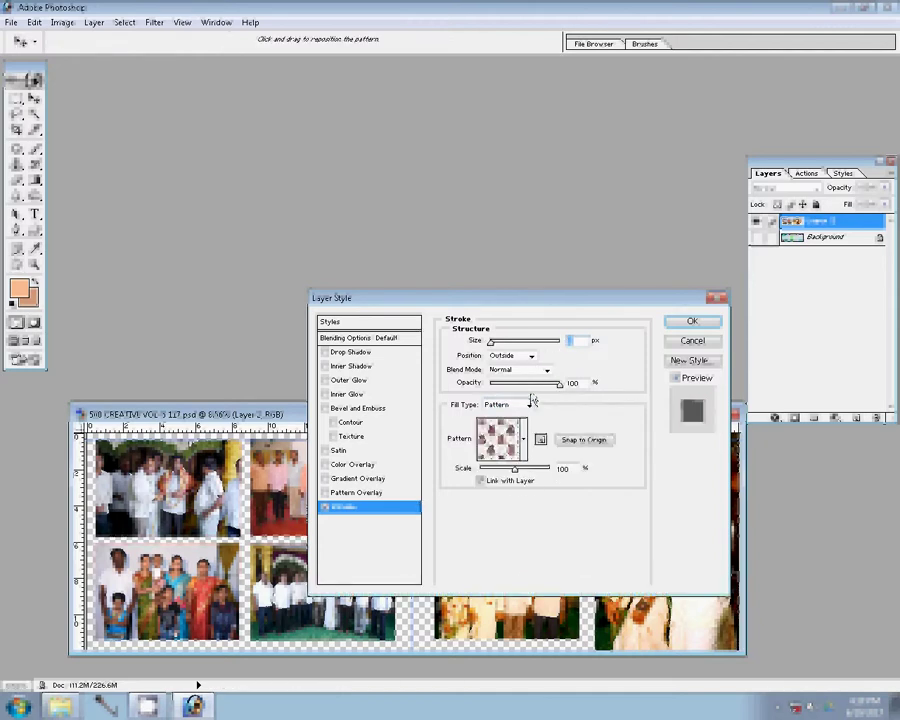
left_click(677, 324)
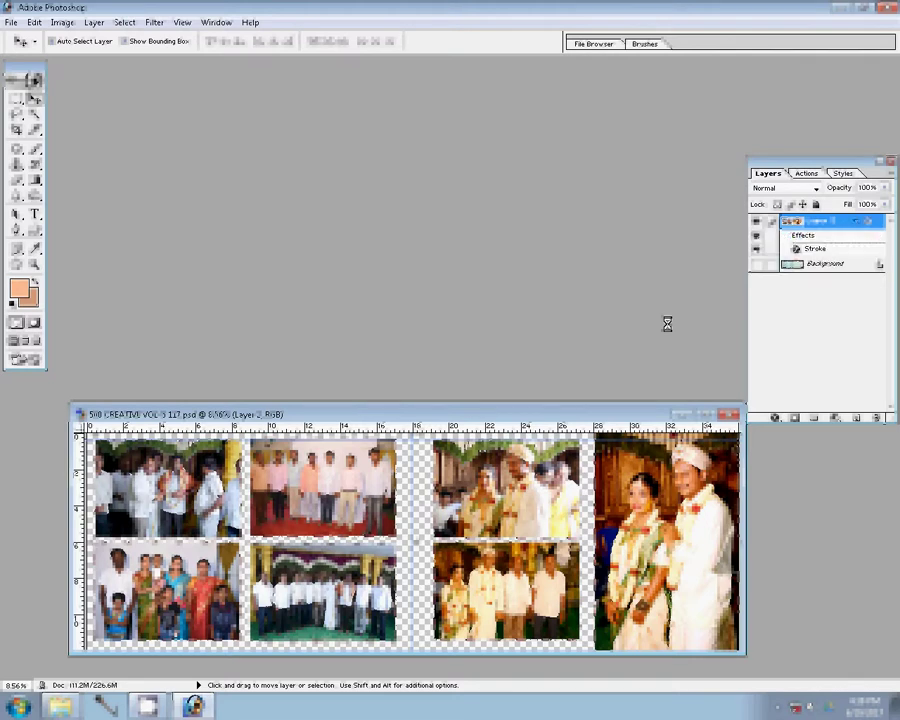
left_click(756, 264)
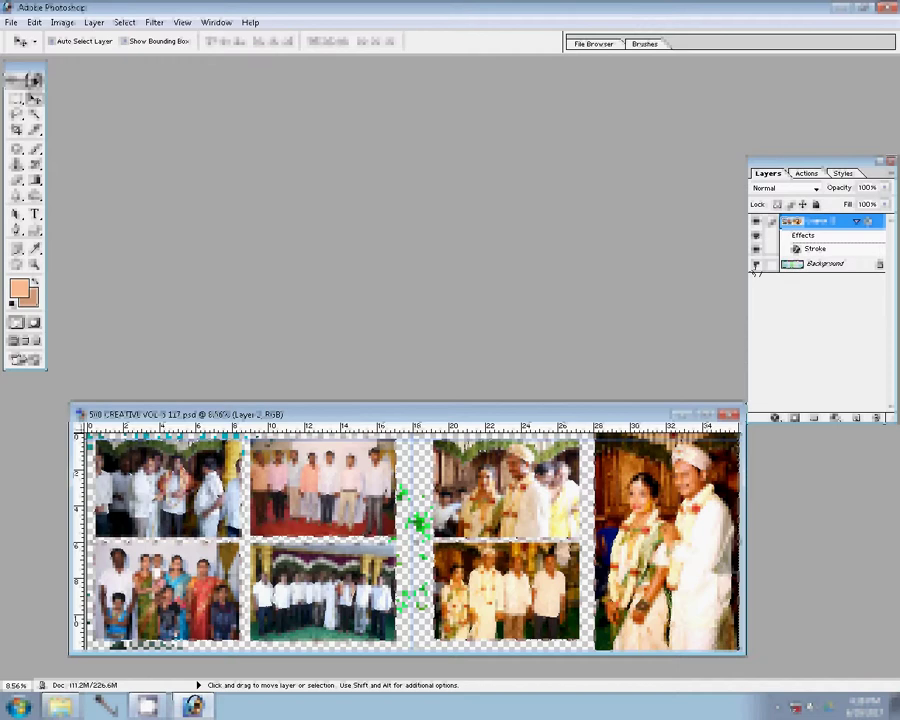
left_click(12, 22)
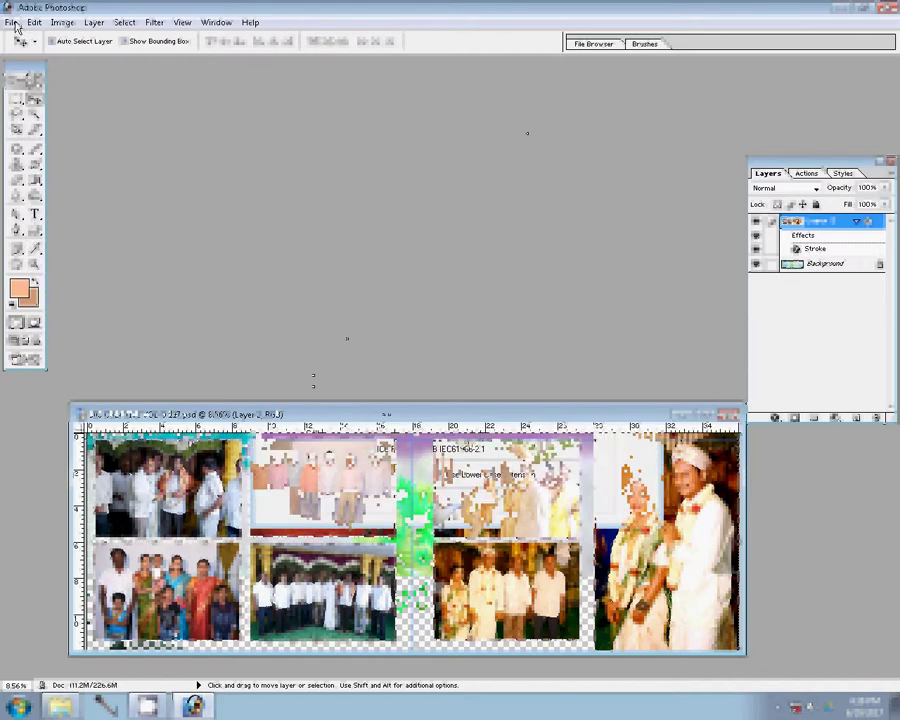
Save the album spread as 143.psd in the k 1 folder
key("ctrl+shift+s")
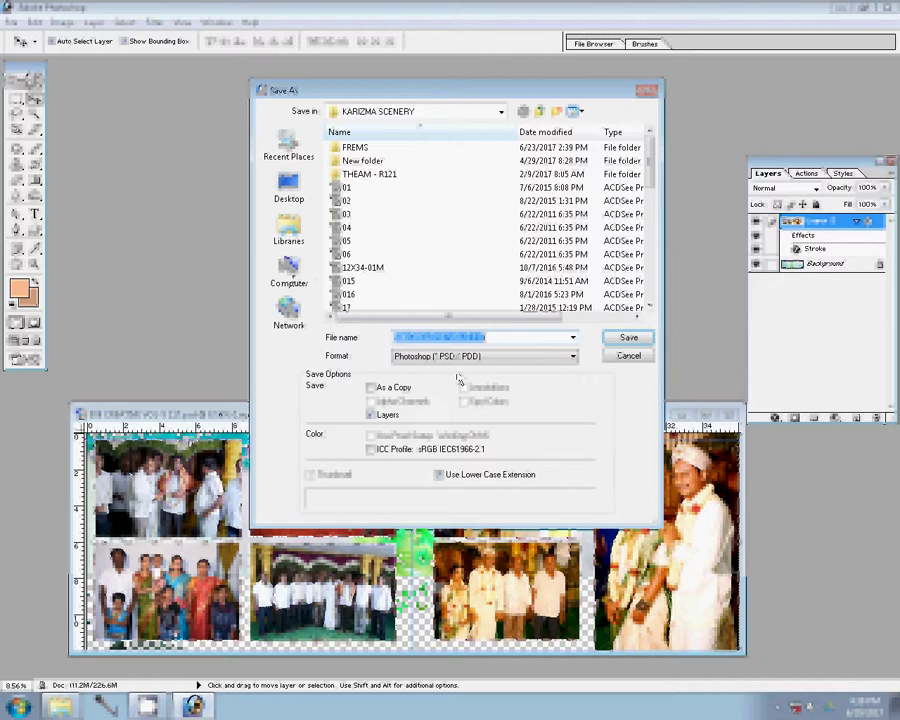
left_click(289, 268)
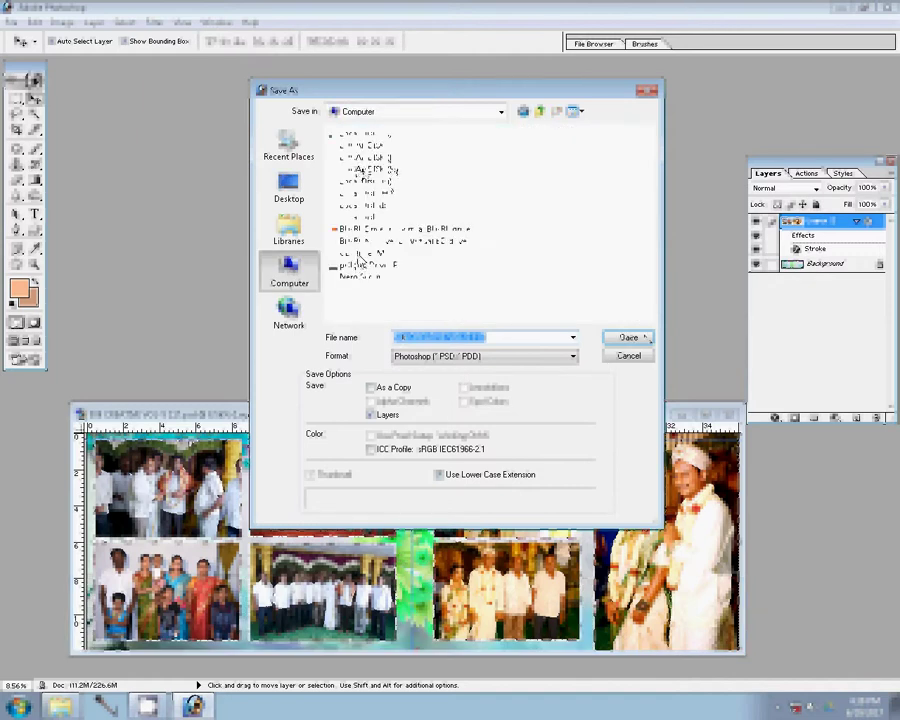
double_click(360, 171)
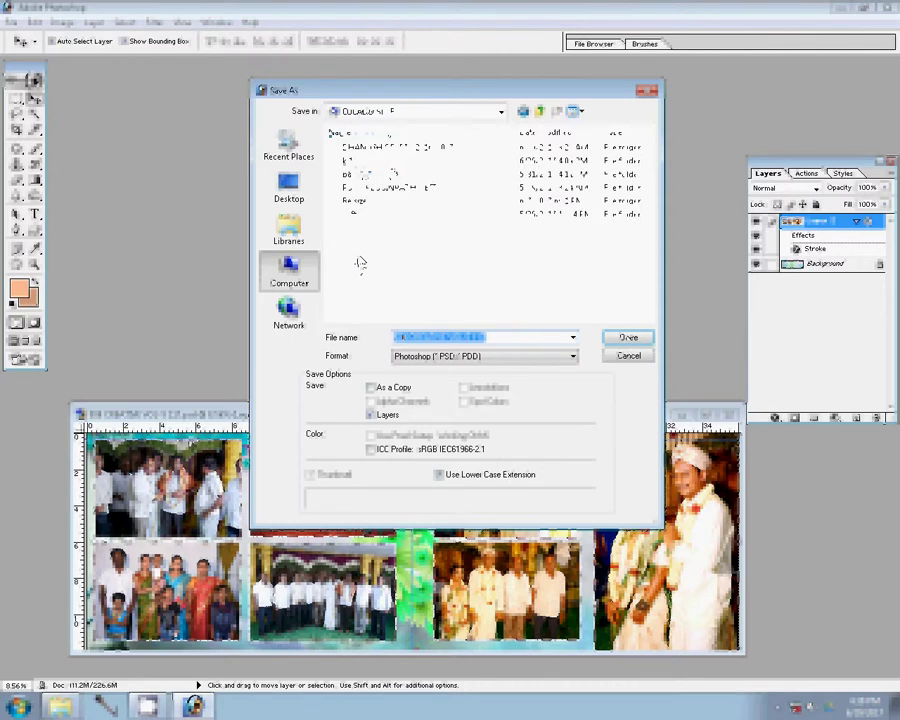
left_click(629, 338)
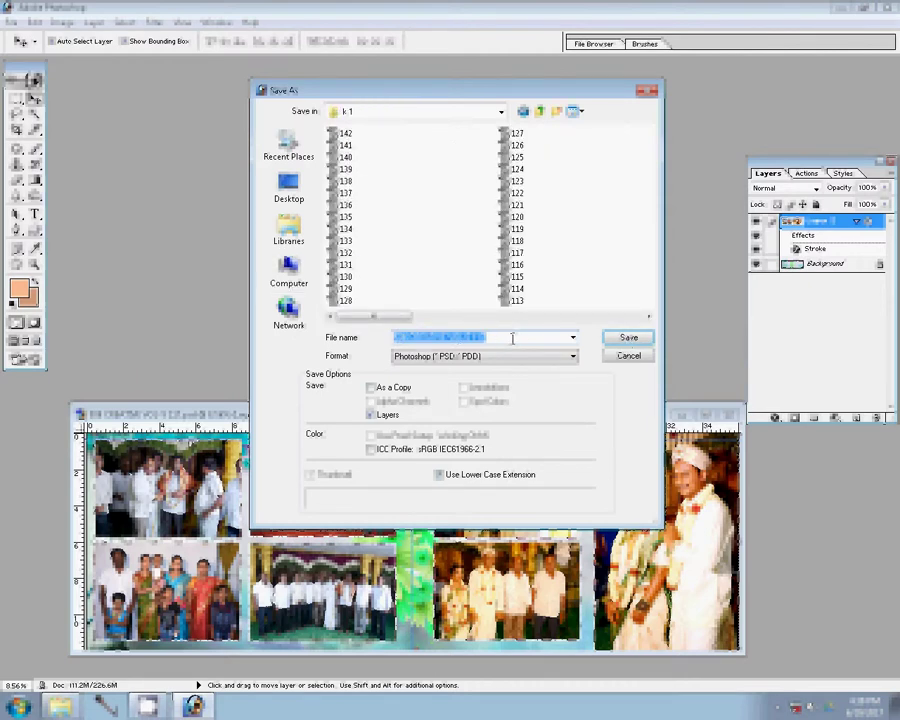
type("14")
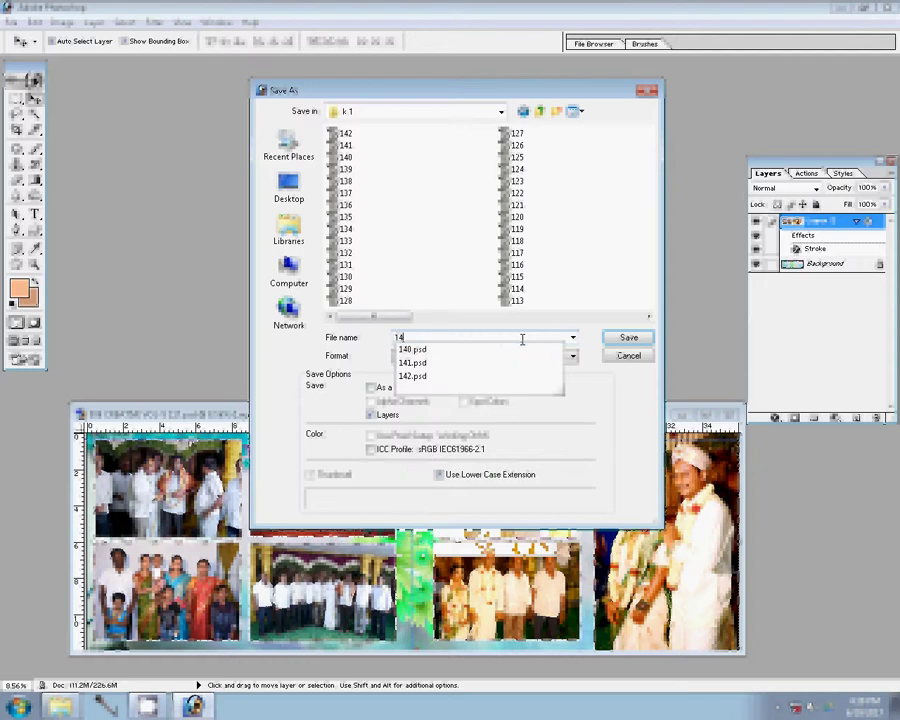
type("3")
left_click(612, 338)
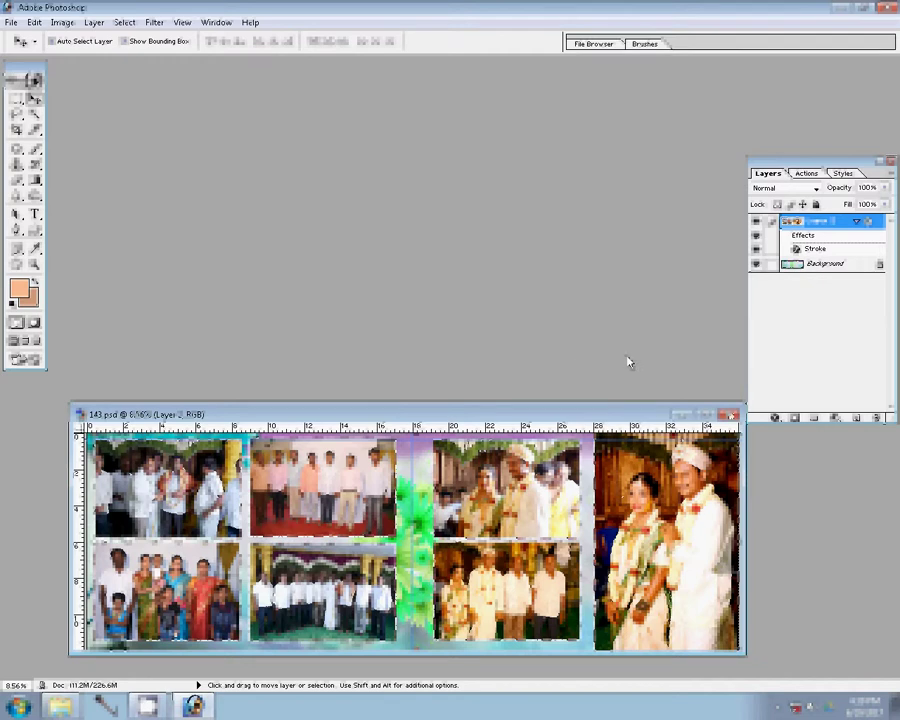
Close the album and move CHA_4773, CHA_4776, CHA_4779 and CHA_4780 into the Delete folder
key("ctrl+w")
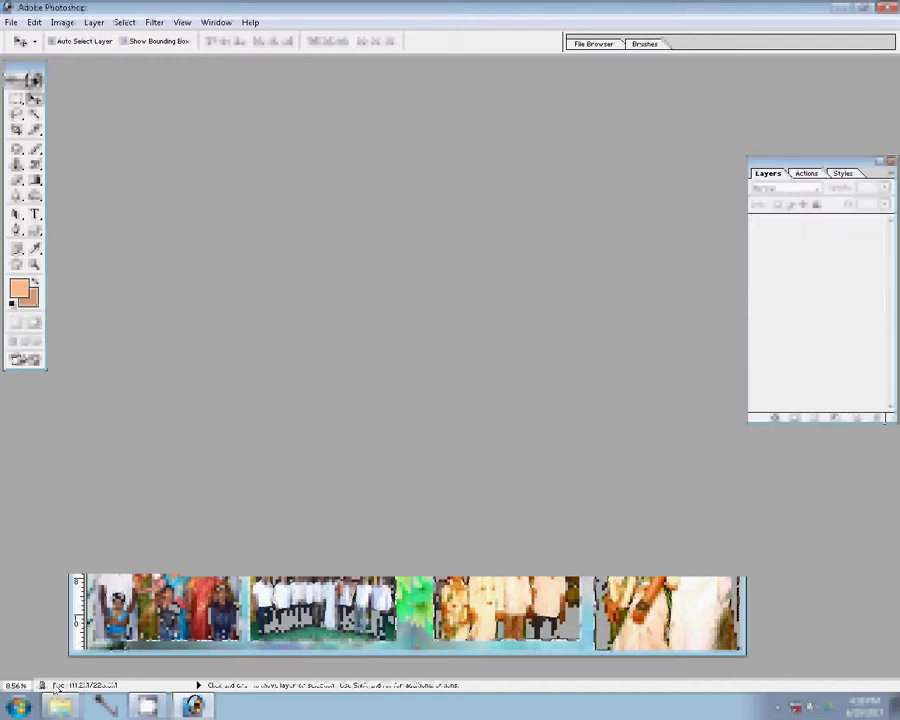
left_click(60, 706)
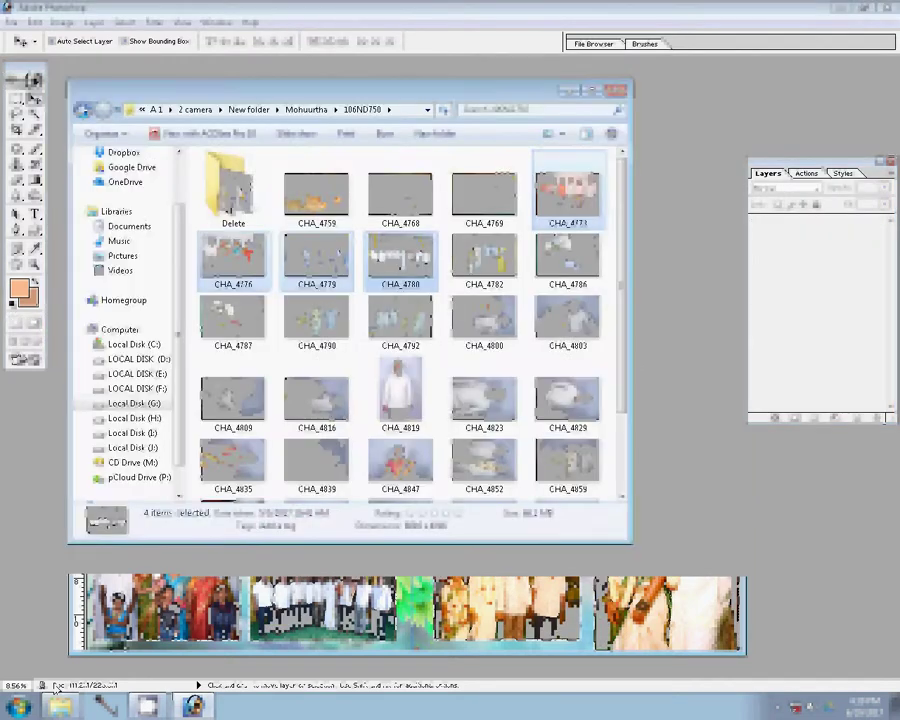
left_click_drag(240, 262, 234, 210)
double_click(234, 200)
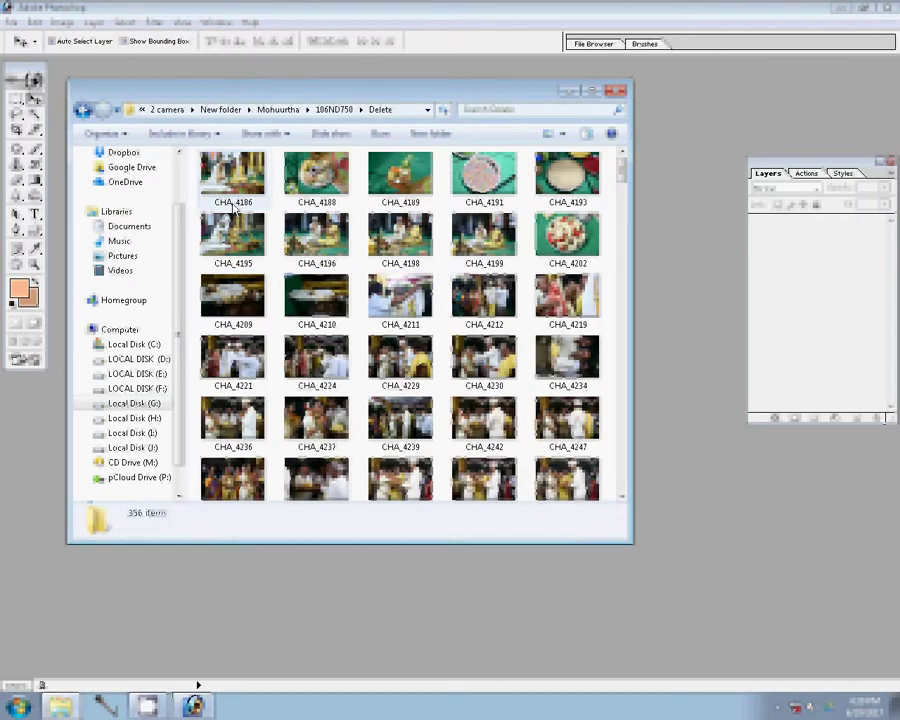
left_click(85, 110)
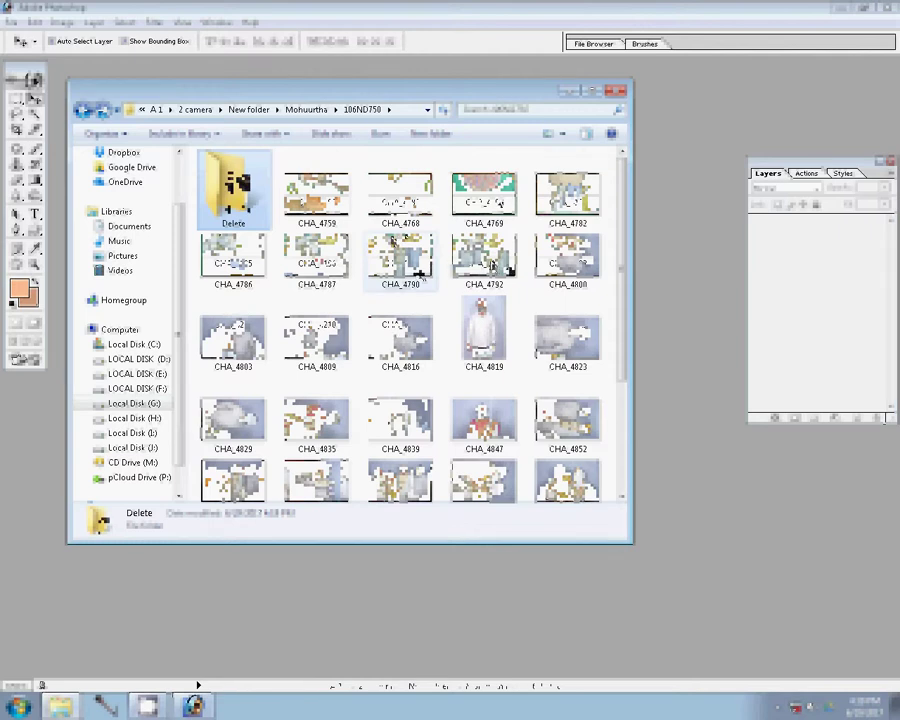
scroll(492, 268, "down", 3)
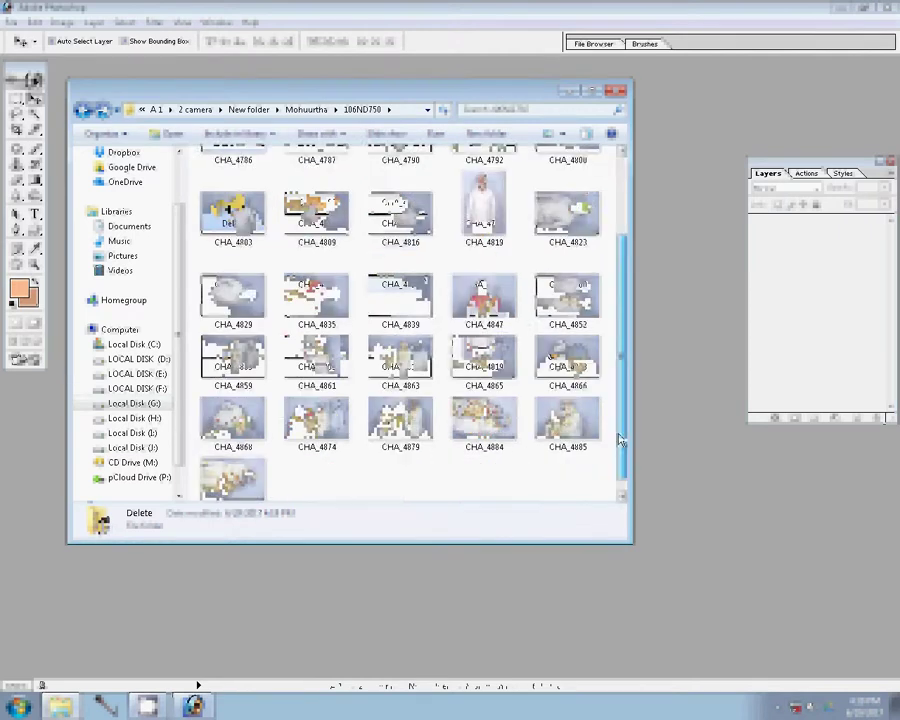
scroll(624, 270, "up", 3)
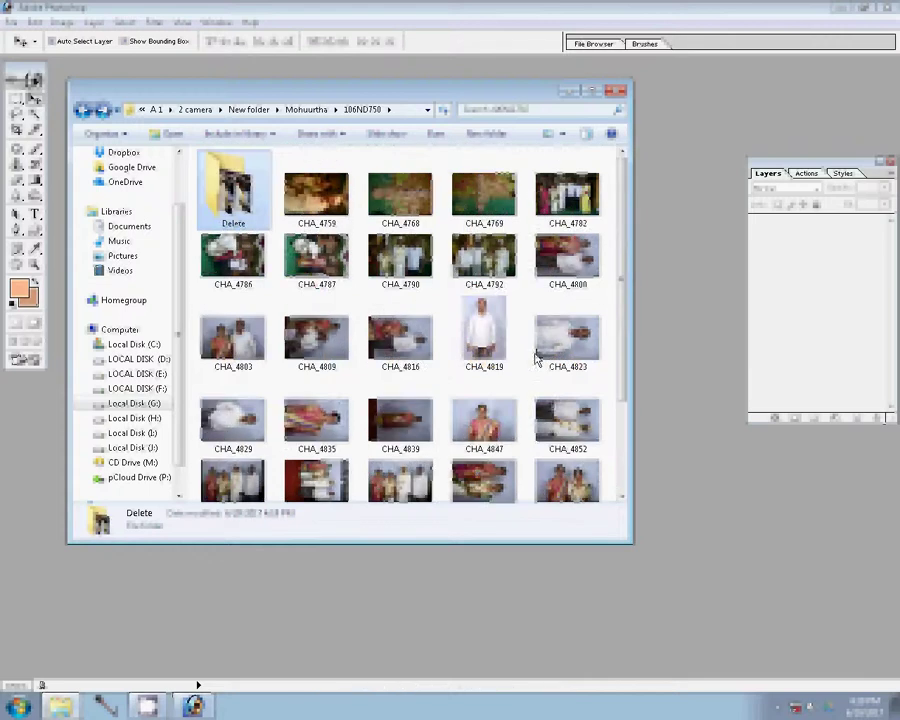